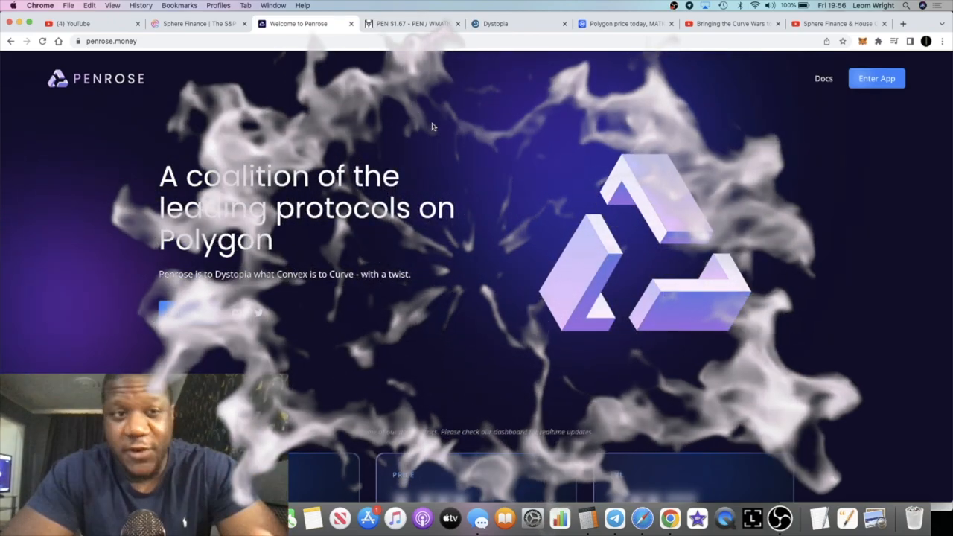
# - View the Sphere Finance homepage's S&P 500 of Crypto headline, then return to the Penrose page
pyautogui.click(199, 23)
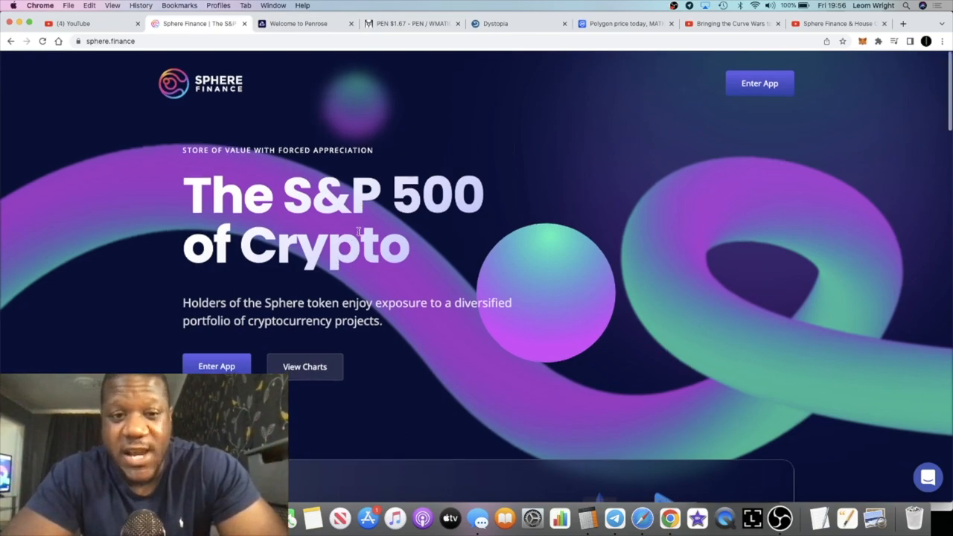
pyautogui.scroll(-10, 358, 232)
pyautogui.scroll(10, 358, 232)
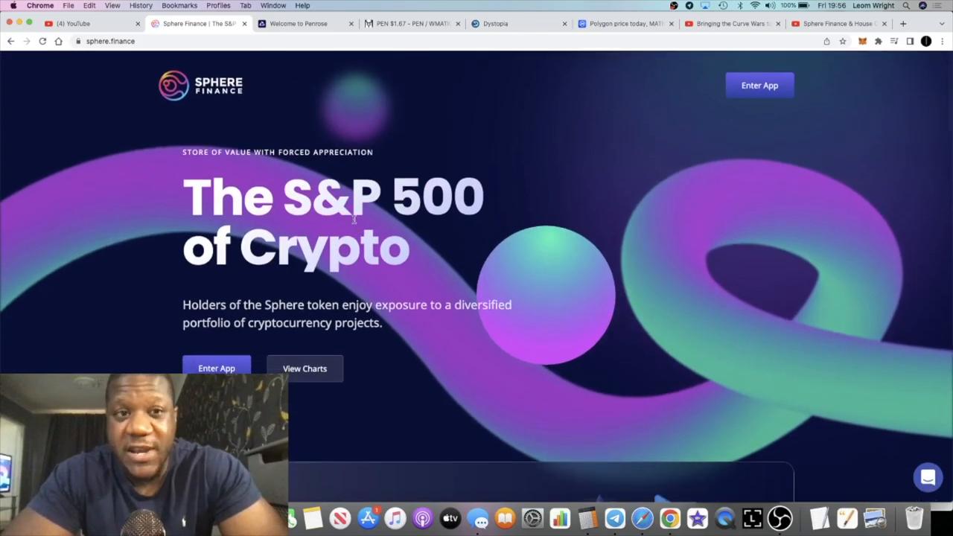
pyautogui.click(298, 23)
pyautogui.scroll(-5, 350, 244)
pyautogui.scroll(-5, 350, 244)
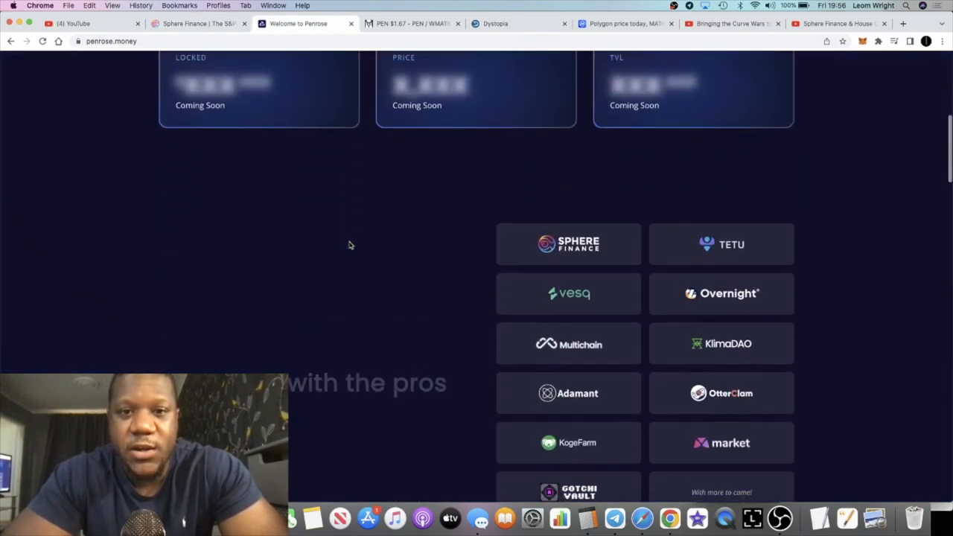
pyautogui.scroll(-5, 350, 244)
pyautogui.scroll(4, 350, 244)
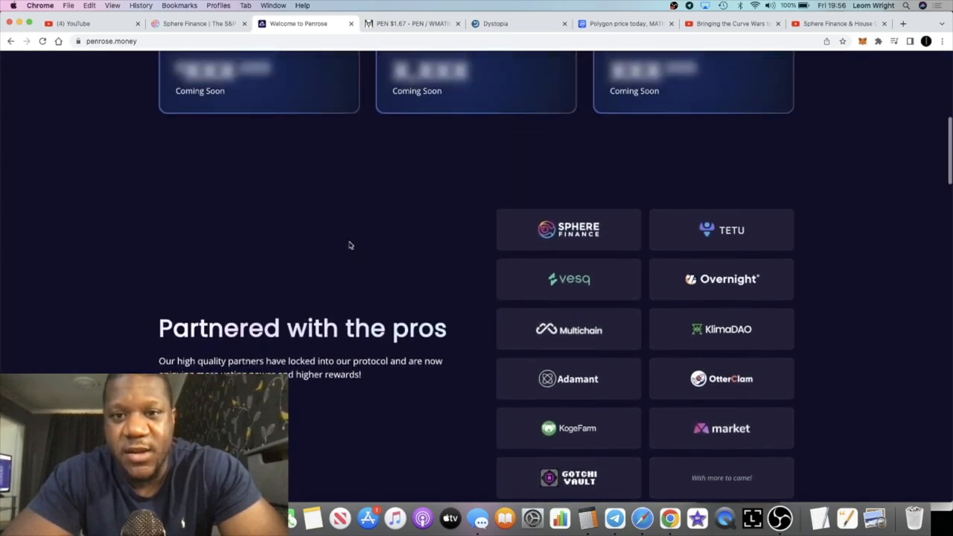
pyautogui.scroll(2, 349, 244)
pyautogui.scroll(-1, 351, 254)
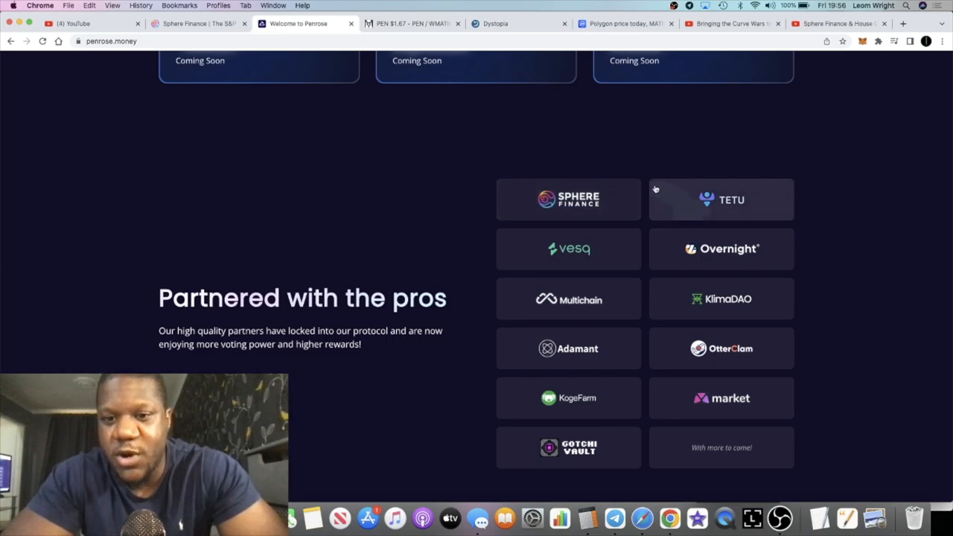
pyautogui.scroll(3, 655, 189)
pyautogui.scroll(5, 655, 164)
pyautogui.scroll(4, 566, 156)
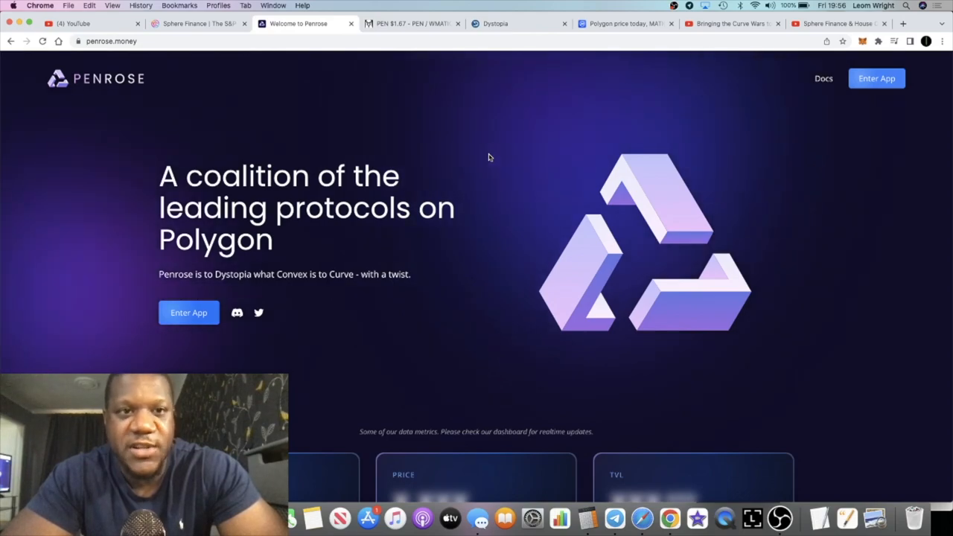
# - Glance at the Sphere Finance page and return to the Penrose landing page
pyautogui.click(220, 23)
pyautogui.click(297, 23)
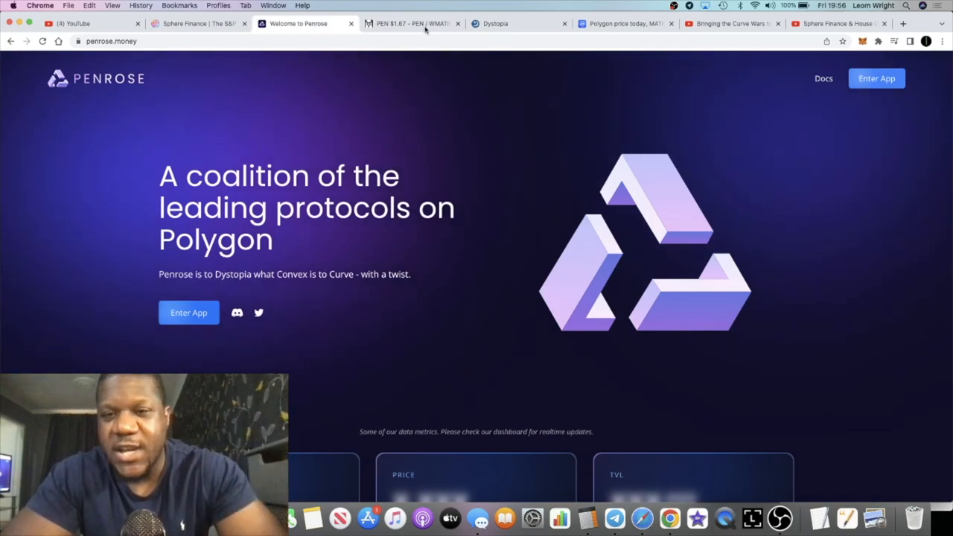
# - Show the Dystopia swap page quoting MATIC for PEN, checking the Penrose page in between
pyautogui.click(506, 24)
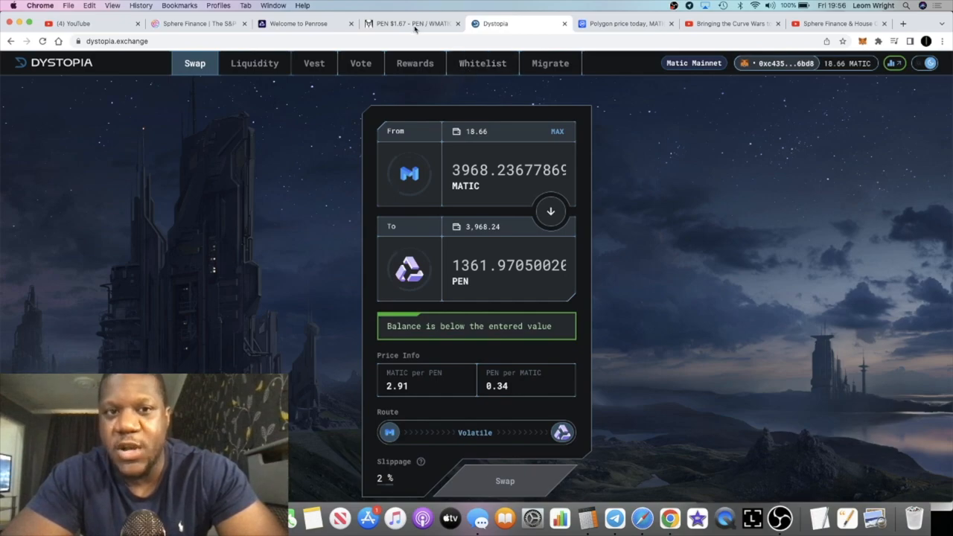
pyautogui.click(313, 24)
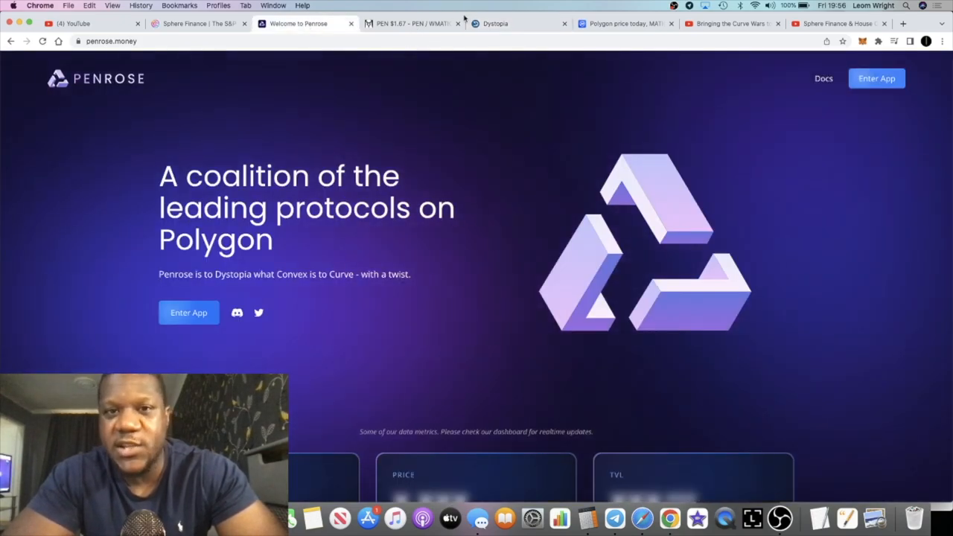
pyautogui.click(492, 26)
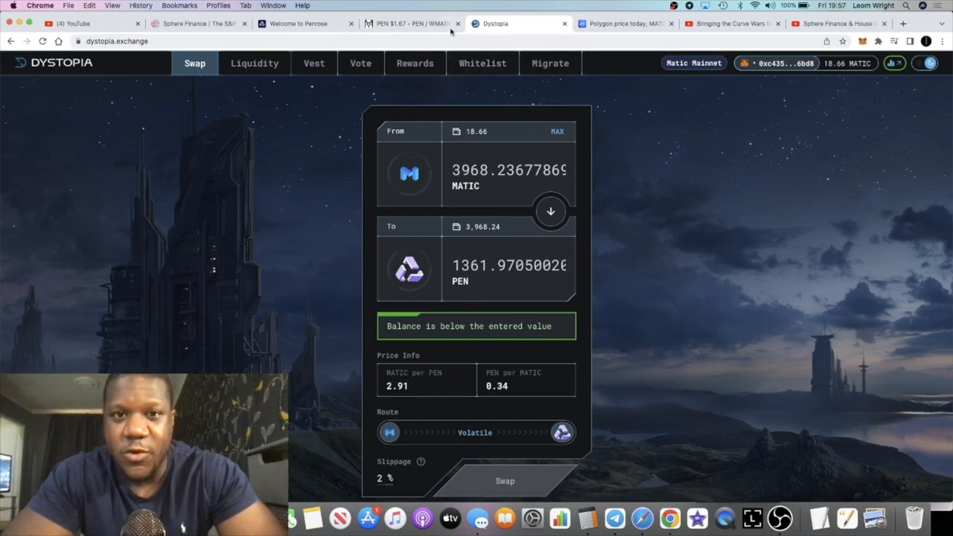
# - Check the Polygon price page, then bring up the Bringing the Curve Wars to Sphere video
pyautogui.click(625, 23)
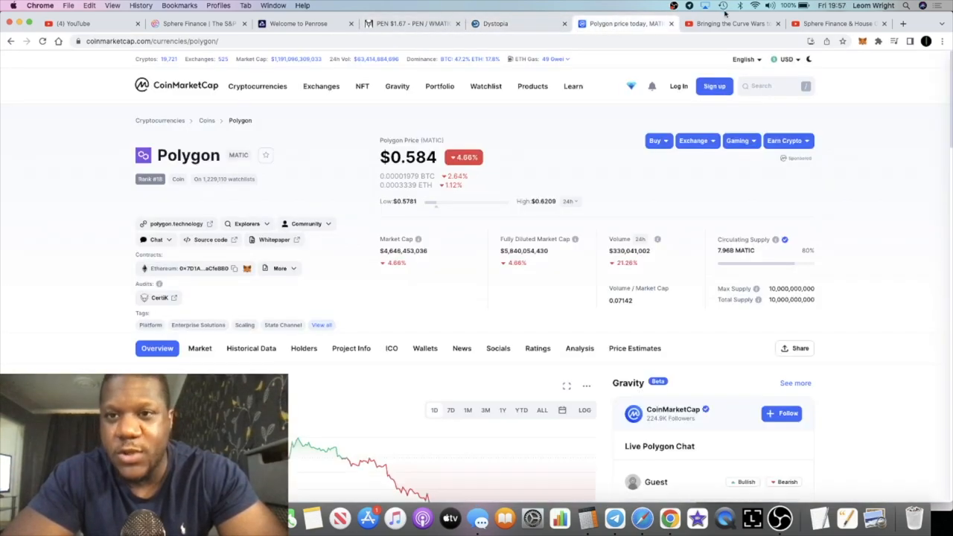
pyautogui.click(728, 24)
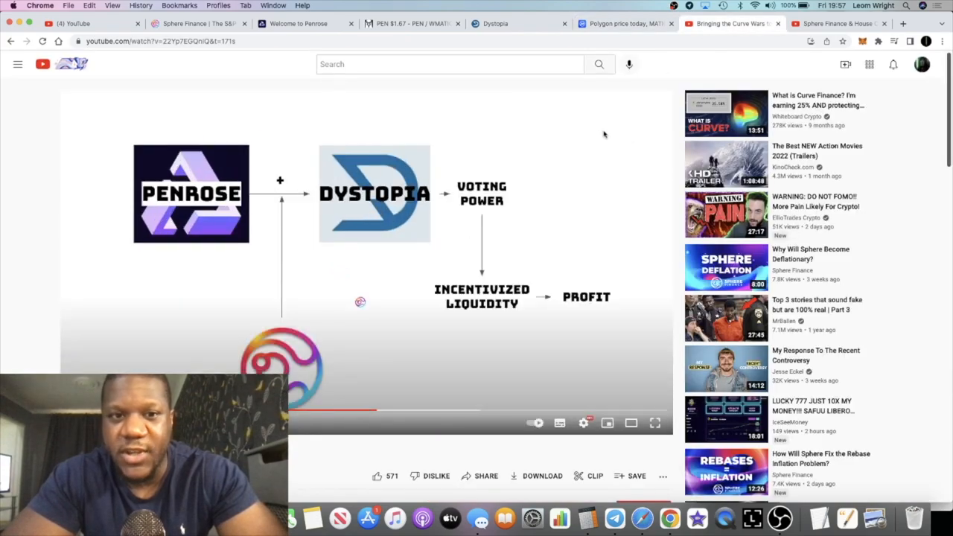
pyautogui.scroll(-3, 392, 300)
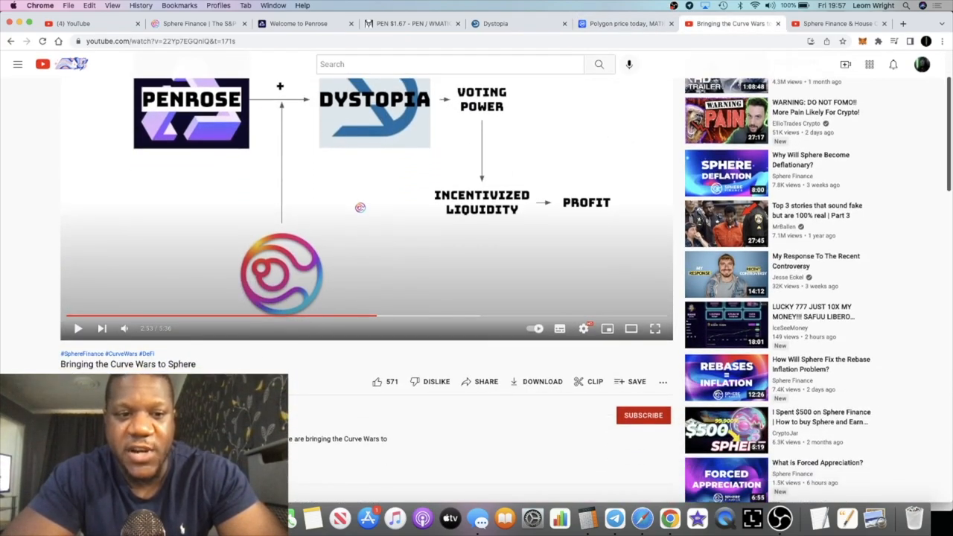
pyautogui.scroll(3, 204, 270)
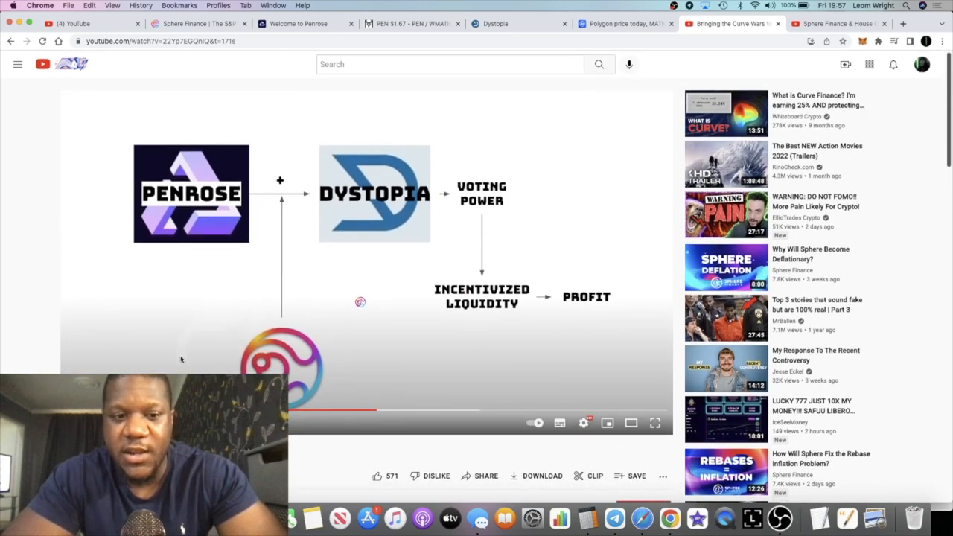
pyautogui.scroll(-3, 211, 318)
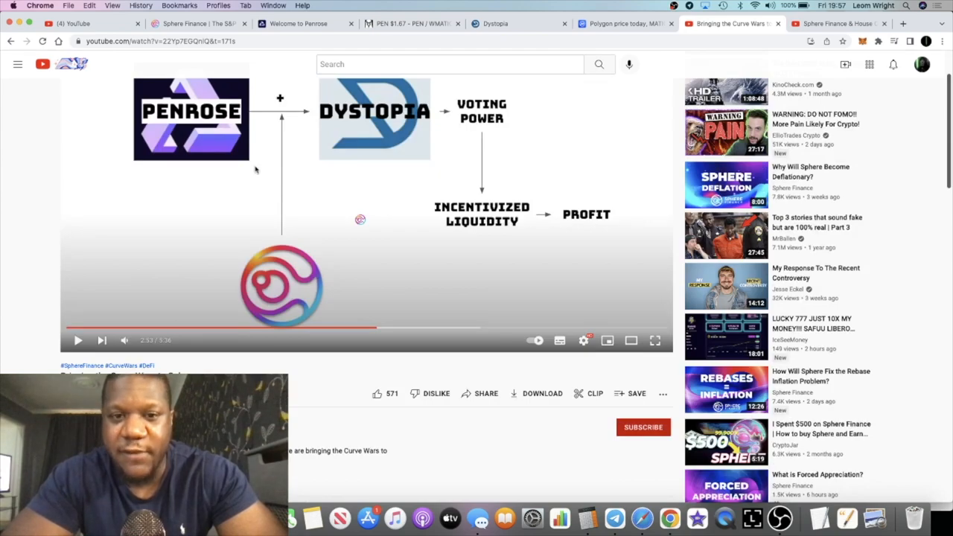
pyautogui.scroll(3, 255, 168)
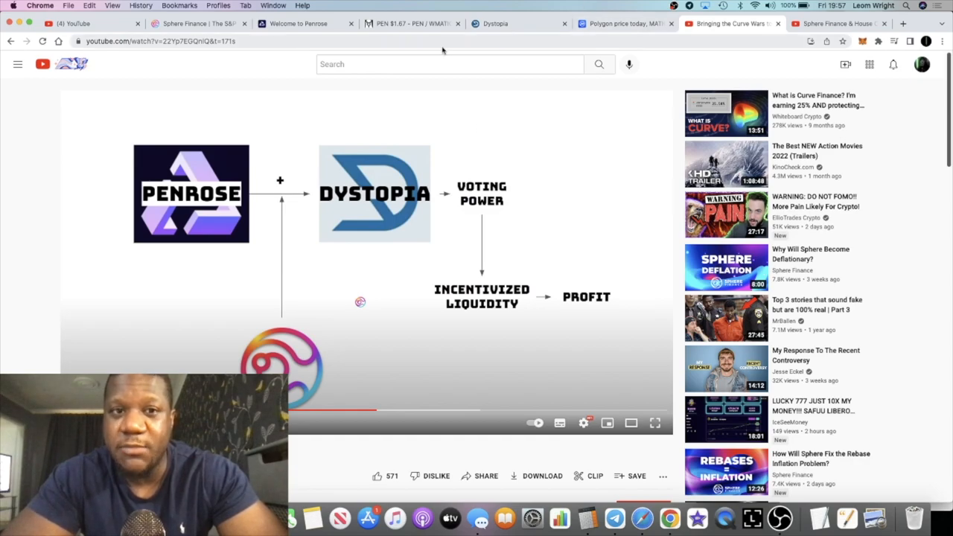
# - Return to the Penrose landing page, then bring up the PEN / WMATIC DexScreener chart
pyautogui.click(297, 23)
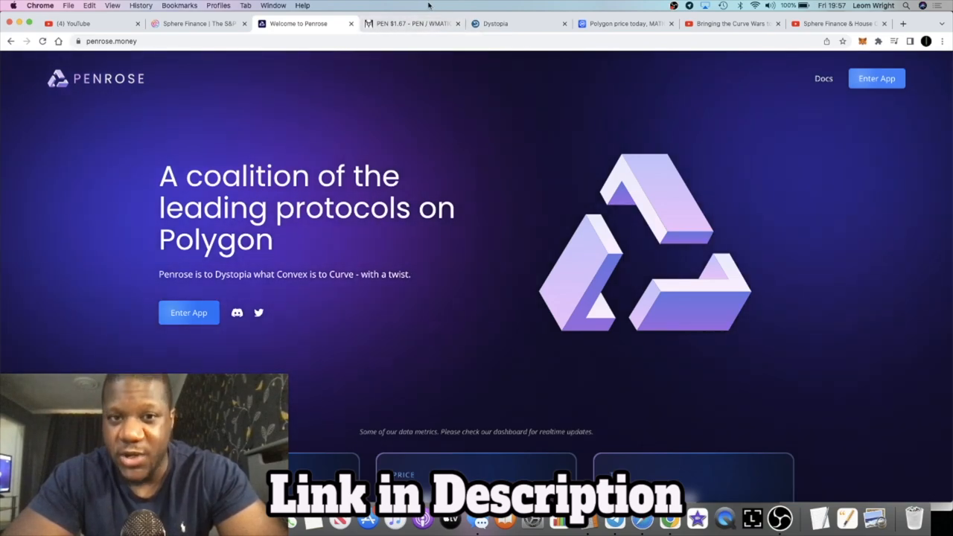
pyautogui.click(421, 23)
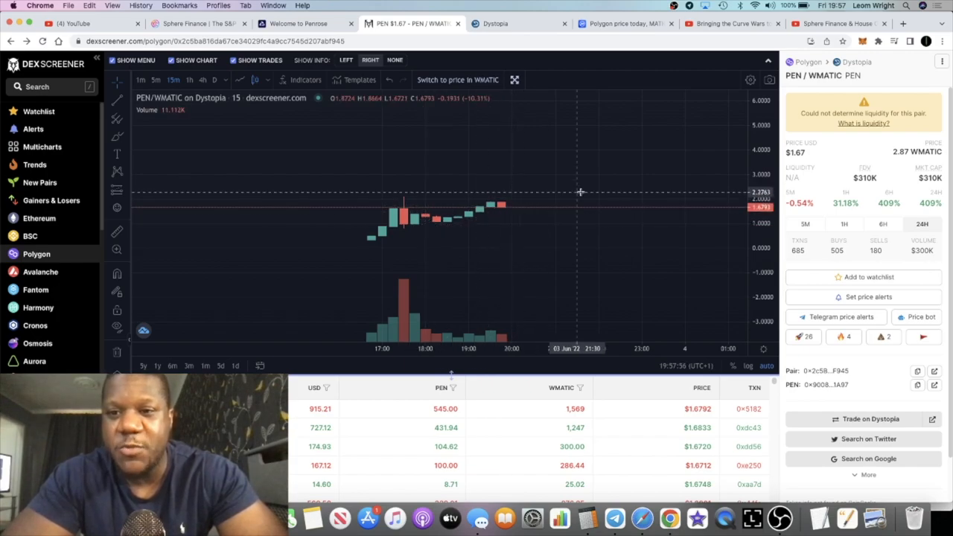
pyautogui.scroll(1, 580, 192)
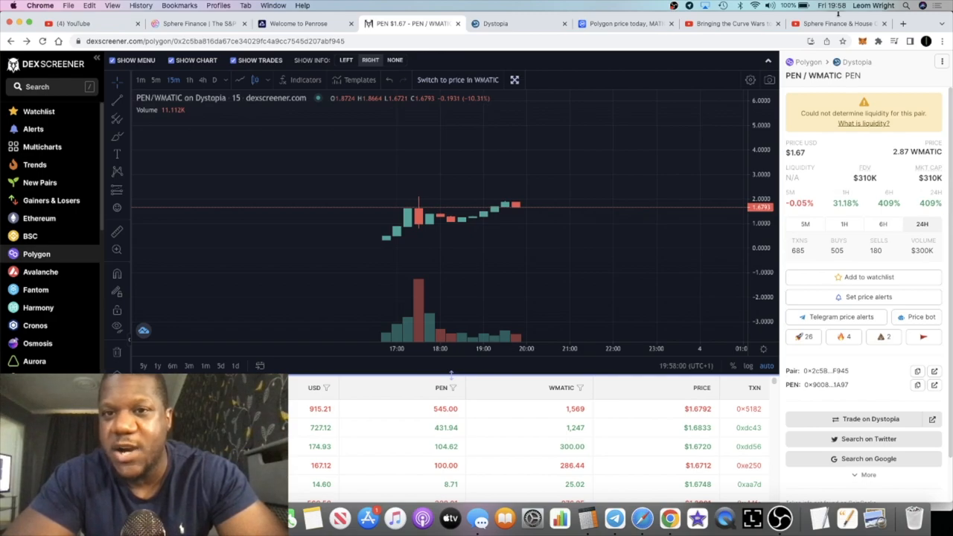
# - Switch from the PEN / WMATIC chart to the CoinMarketCap Polygon price page
pyautogui.click(636, 24)
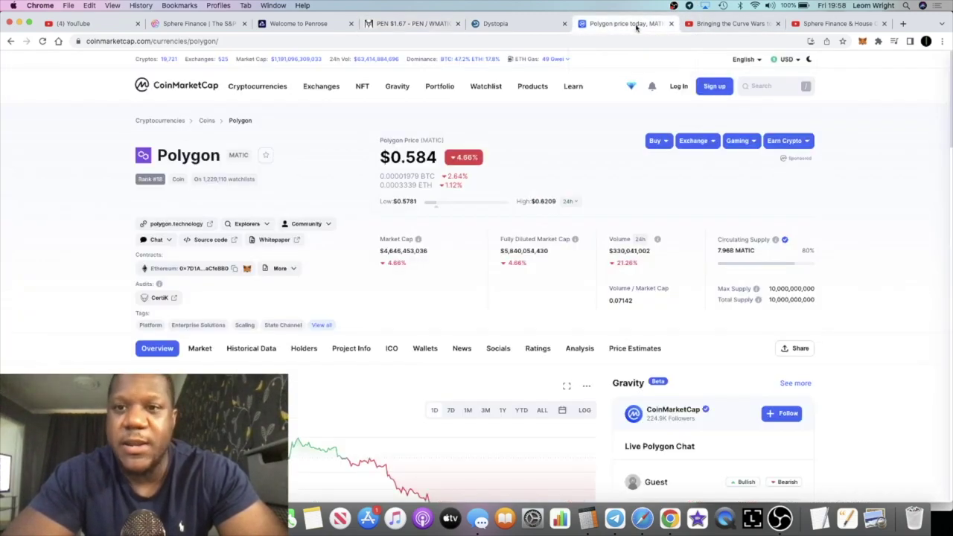
# - Search CoinMarketCap for 'curve' and view the Curve DAO Token page, then return to the Curve Wars video
pyautogui.click(770, 87)
pyautogui.write('co')
pyautogui.press('BackSpace')
pyautogui.write('ur')
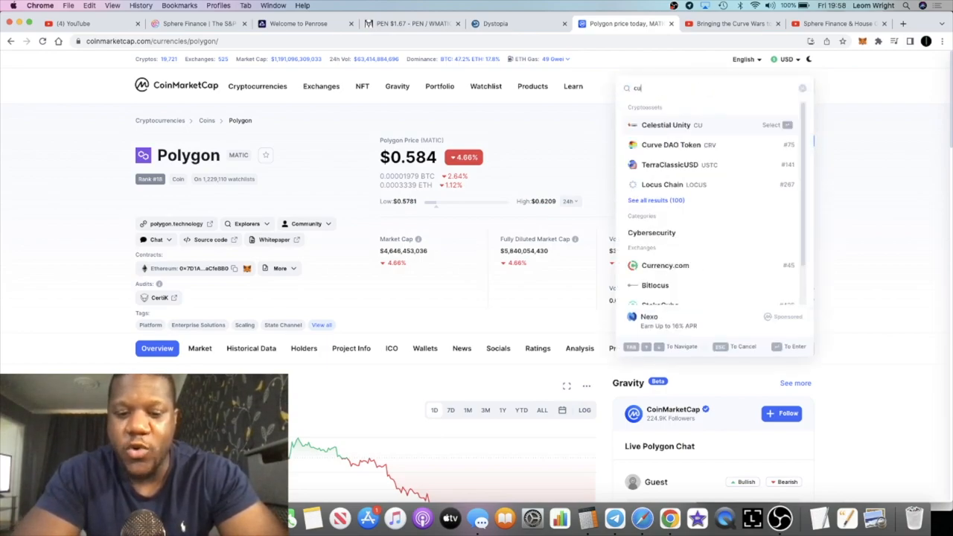
pyautogui.write('ve')
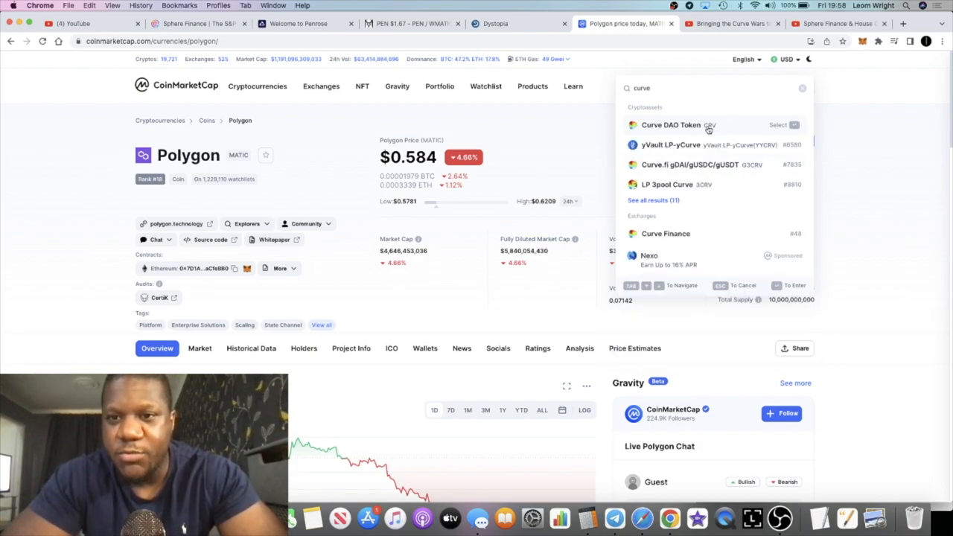
pyautogui.click(709, 128)
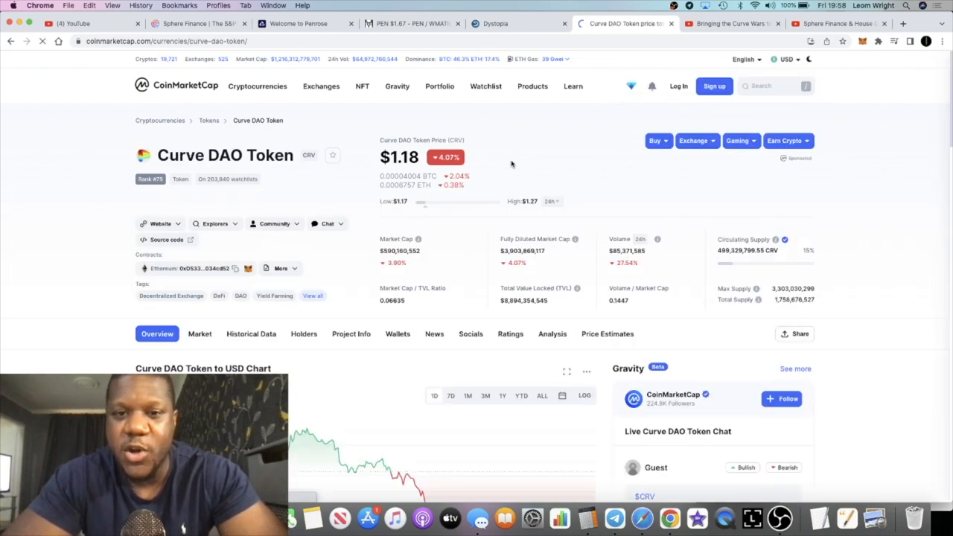
pyautogui.scroll(-4, 511, 164)
pyautogui.click(541, 262)
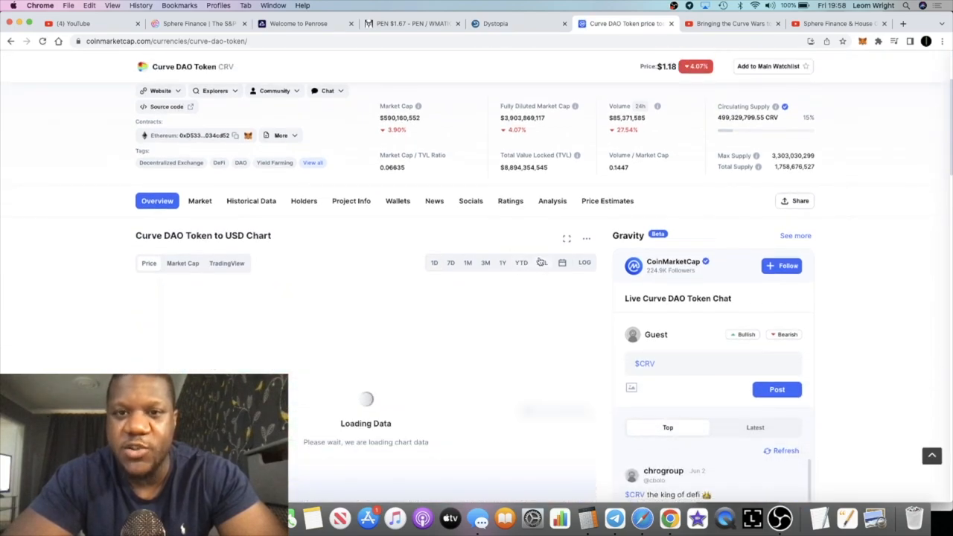
pyautogui.scroll(4, 541, 262)
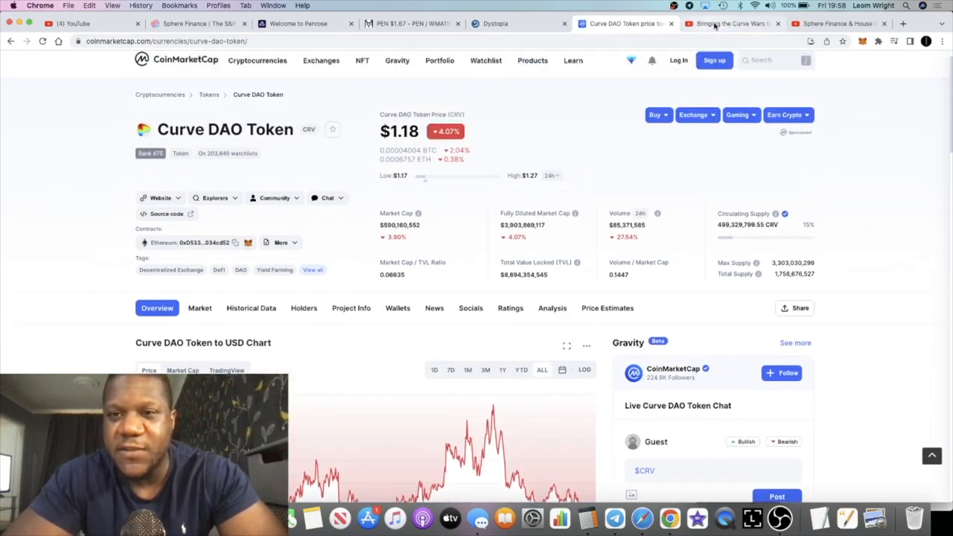
pyautogui.click(715, 25)
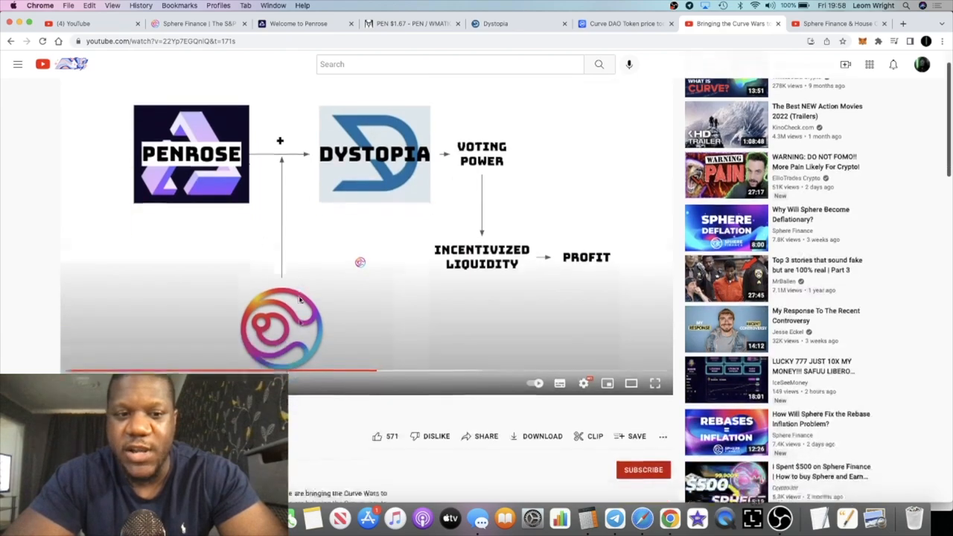
pyautogui.scroll(-5, 271, 300)
pyautogui.scroll(4, 271, 299)
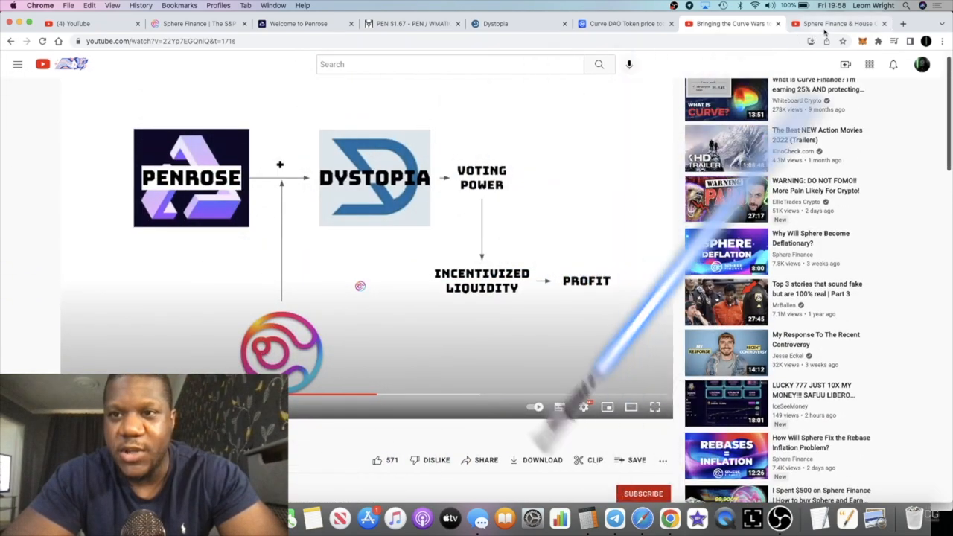
# - View the Sphere Finance AMA replay, highlight Preon in its title, then return to the Curve DAO page
pyautogui.click(832, 23)
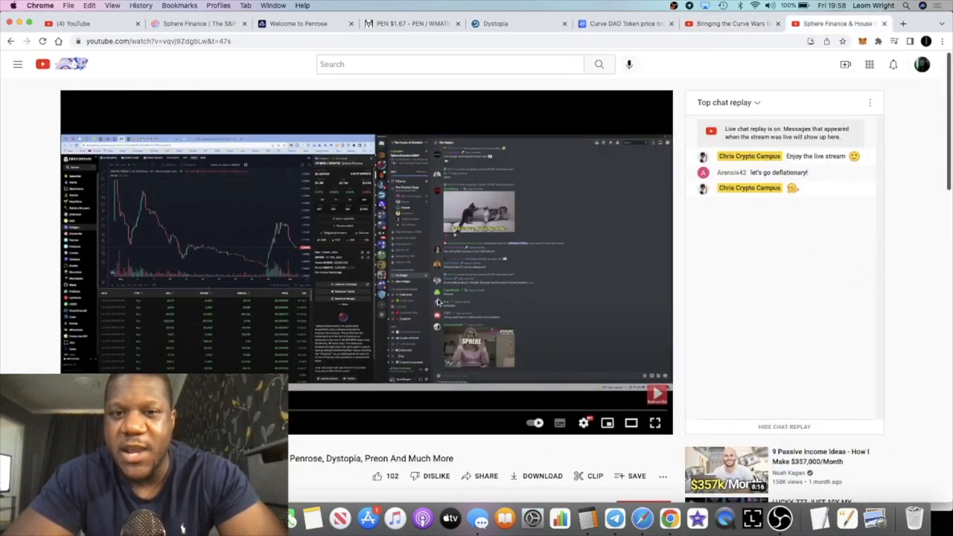
pyautogui.scroll(-2, 439, 302)
pyautogui.scroll(-2, 381, 353)
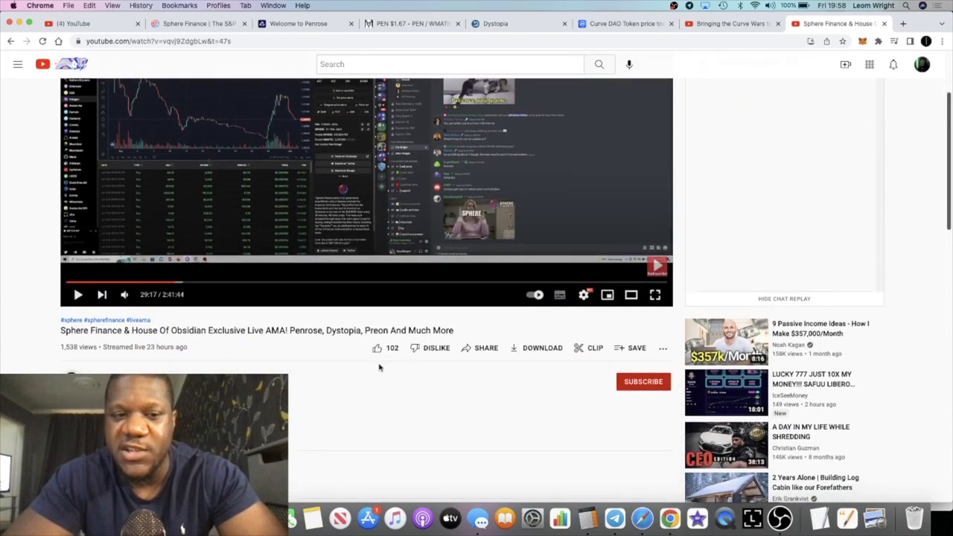
pyautogui.scroll(4, 379, 366)
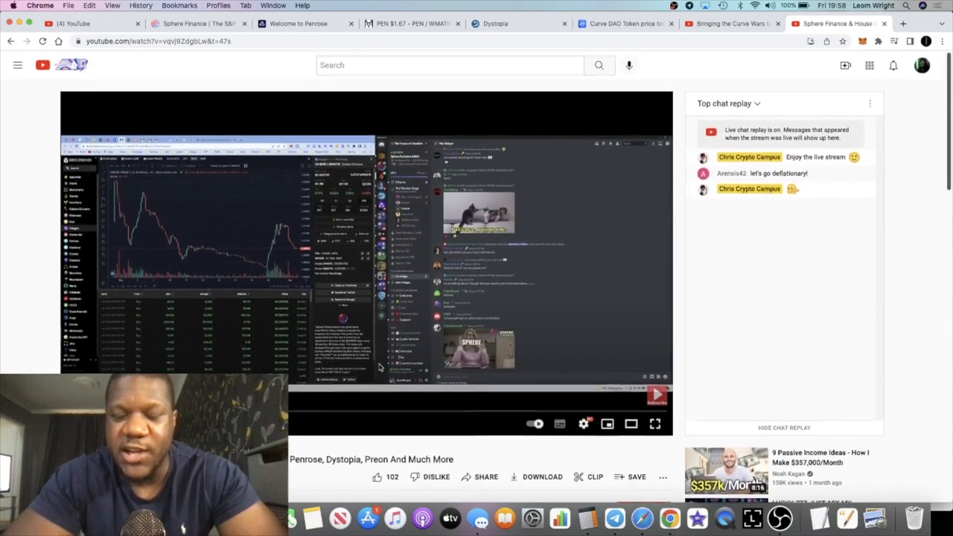
pyautogui.scroll(-2, 347, 326)
pyautogui.scroll(-1, 348, 325)
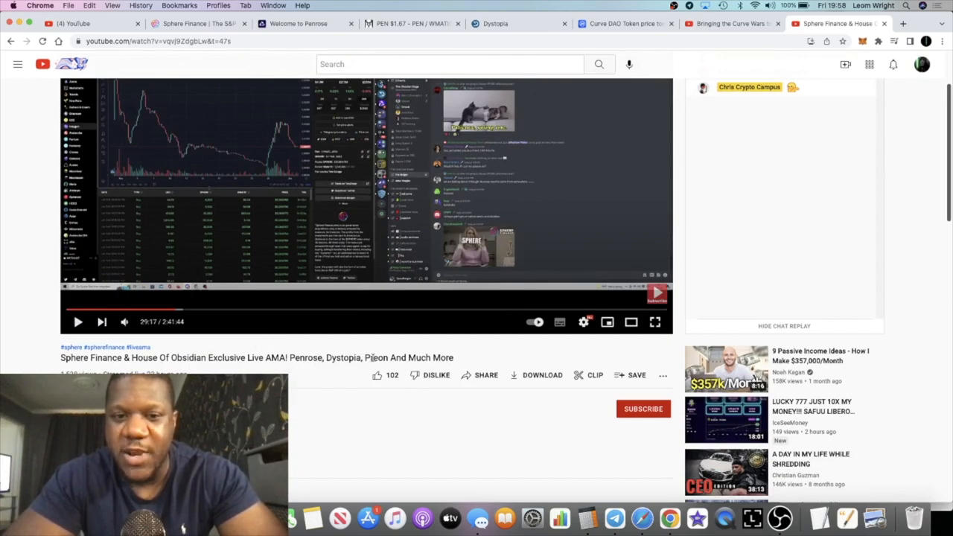
pyautogui.moveTo(388, 358); pyautogui.dragTo(370, 357)
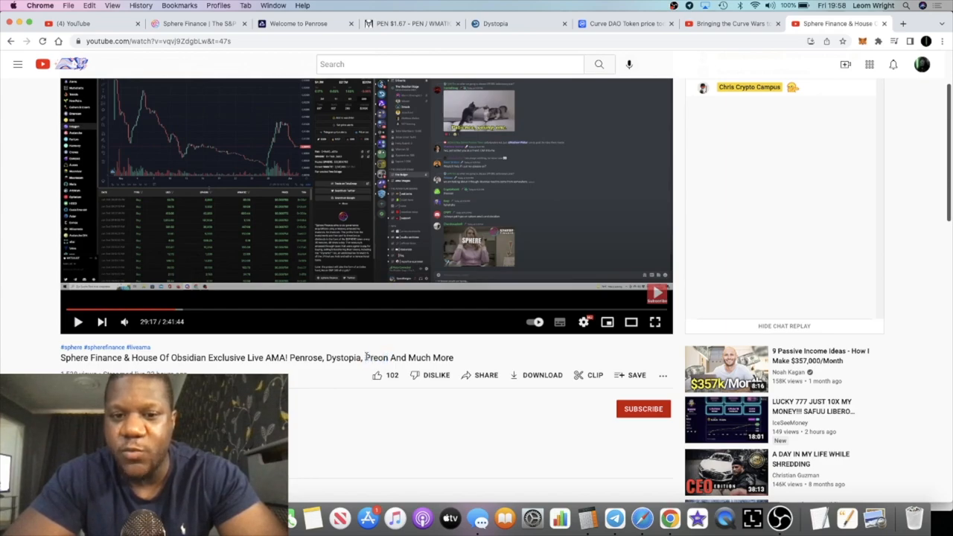
pyautogui.scroll(3, 377, 365)
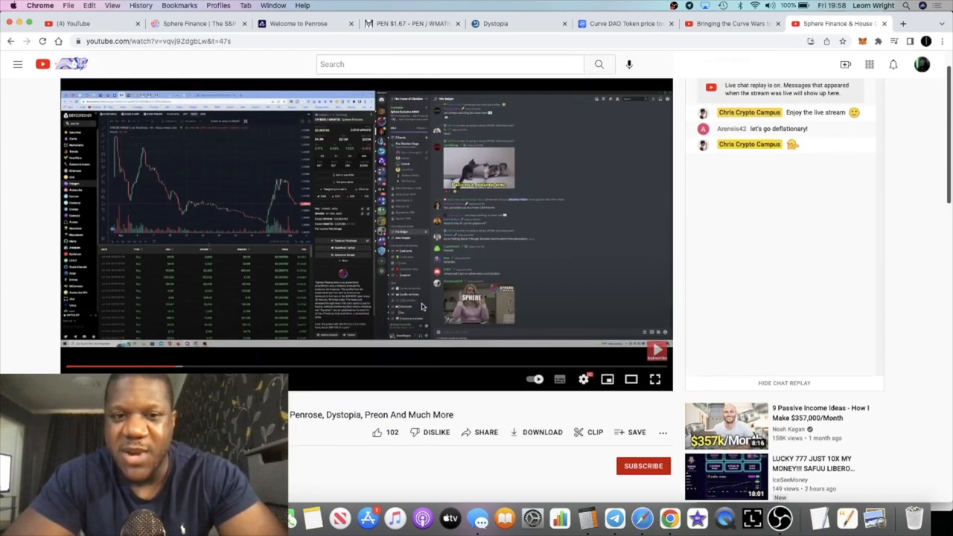
pyautogui.scroll(2, 515, 210)
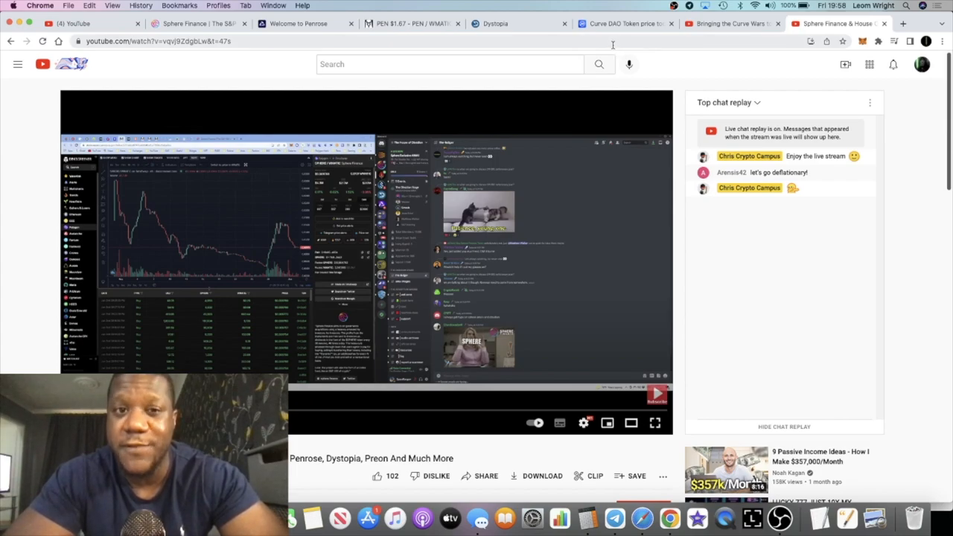
pyautogui.click(618, 23)
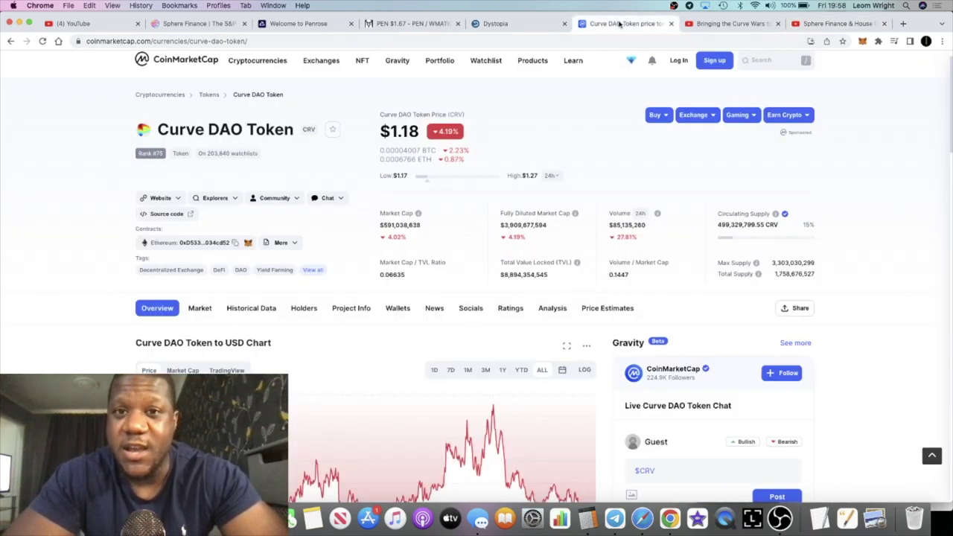
# - Flick through the Dystopia, PEN/WMATIC and Penrose tabs, then return to the Curve DAO Token page
pyautogui.click(519, 24)
pyautogui.click(415, 24)
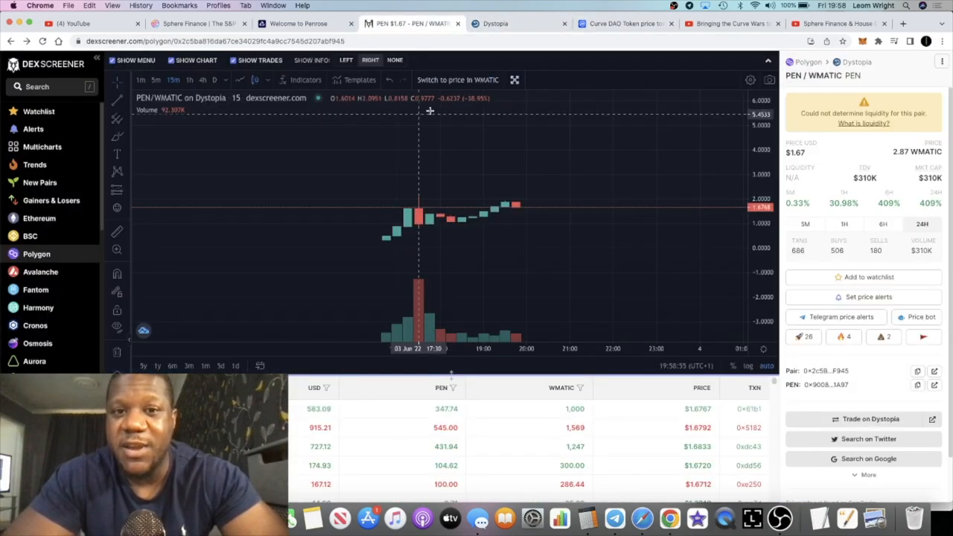
pyautogui.click(298, 23)
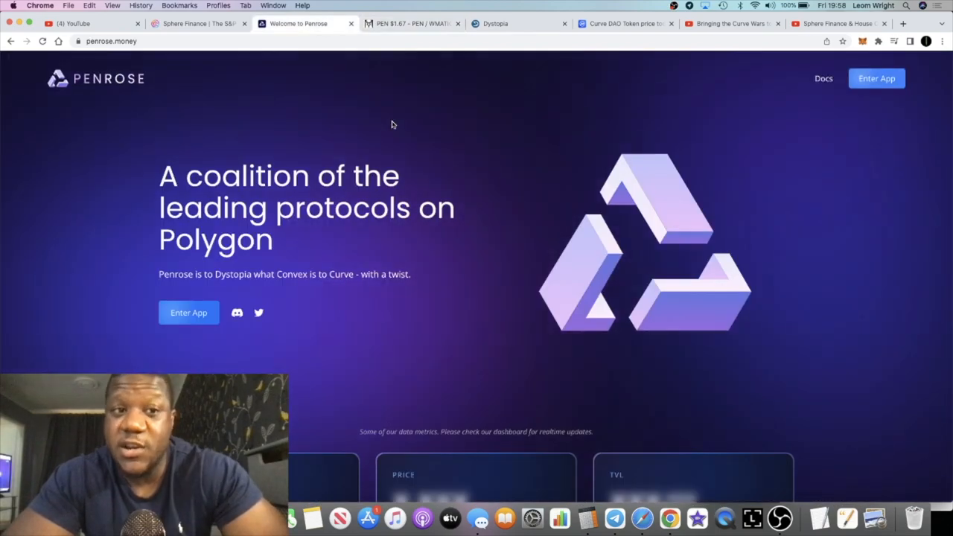
pyautogui.scroll(-3, 393, 119)
pyautogui.scroll(-5, 393, 124)
pyautogui.scroll(-5, 392, 123)
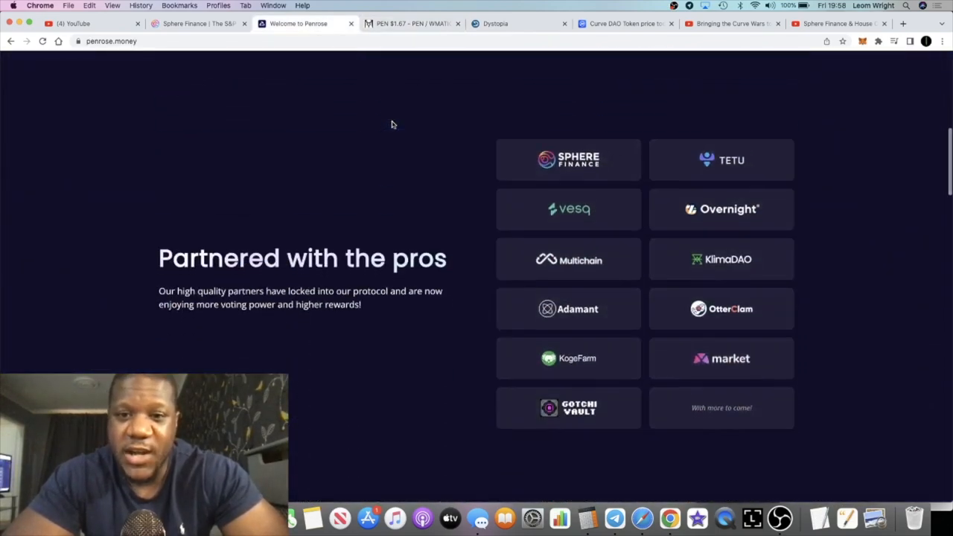
pyautogui.scroll(-5, 392, 124)
pyautogui.scroll(-4, 392, 123)
pyautogui.scroll(2, 393, 123)
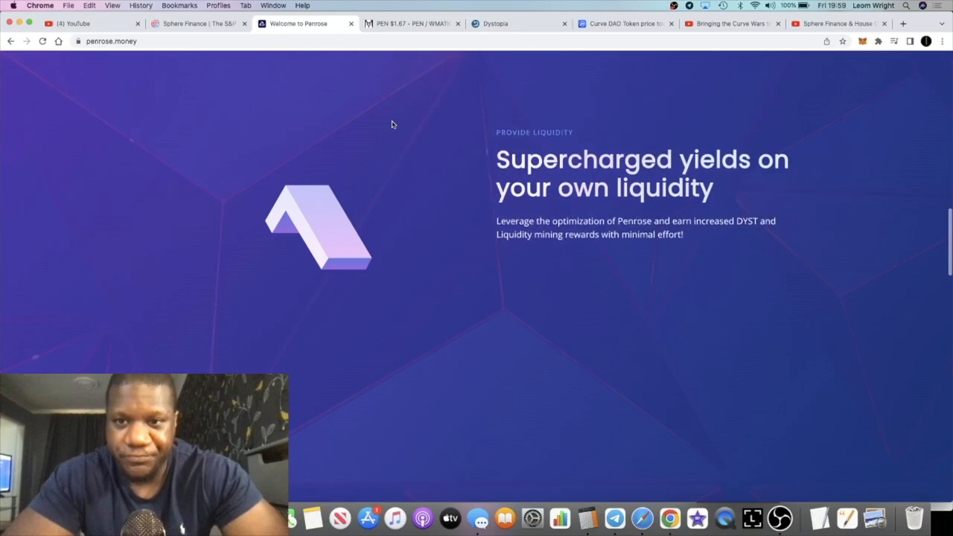
pyautogui.scroll(-5, 392, 124)
pyautogui.scroll(-2, 392, 124)
pyautogui.scroll(6, 392, 124)
pyautogui.scroll(8, 392, 124)
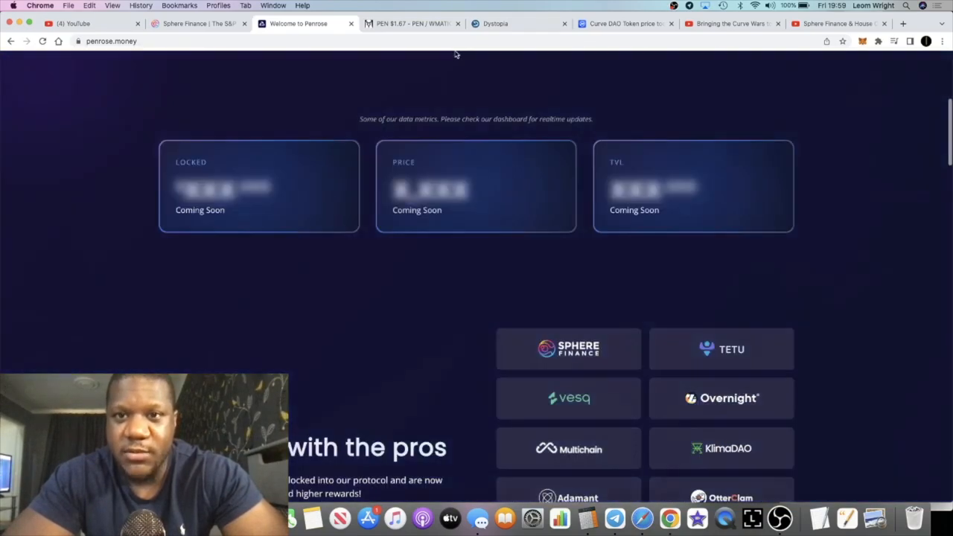
pyautogui.click(621, 23)
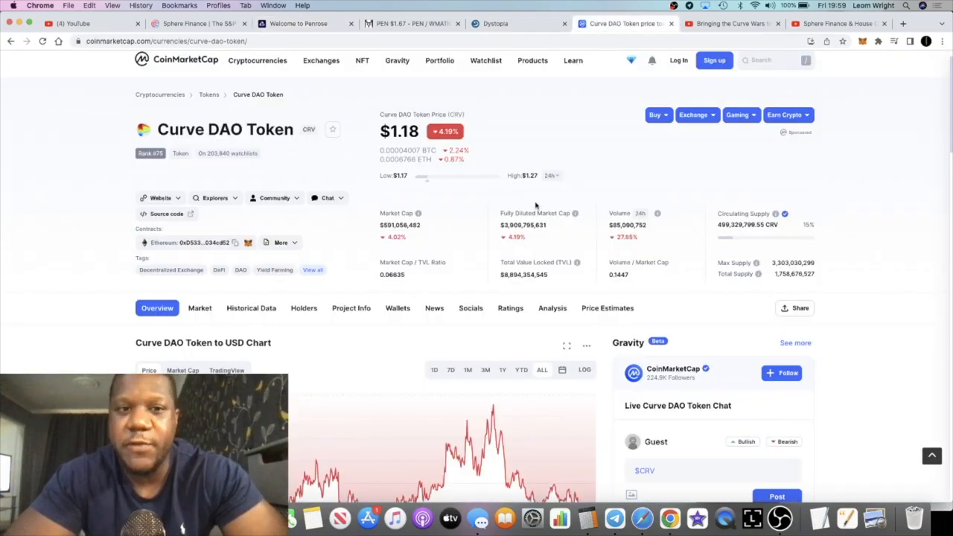
pyautogui.scroll(2, 536, 216)
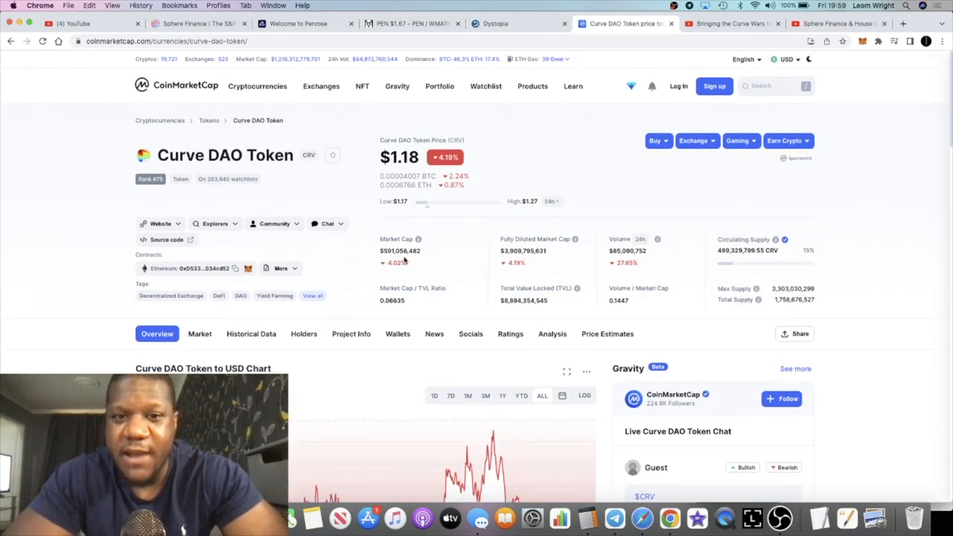
pyautogui.scroll(-4, 408, 273)
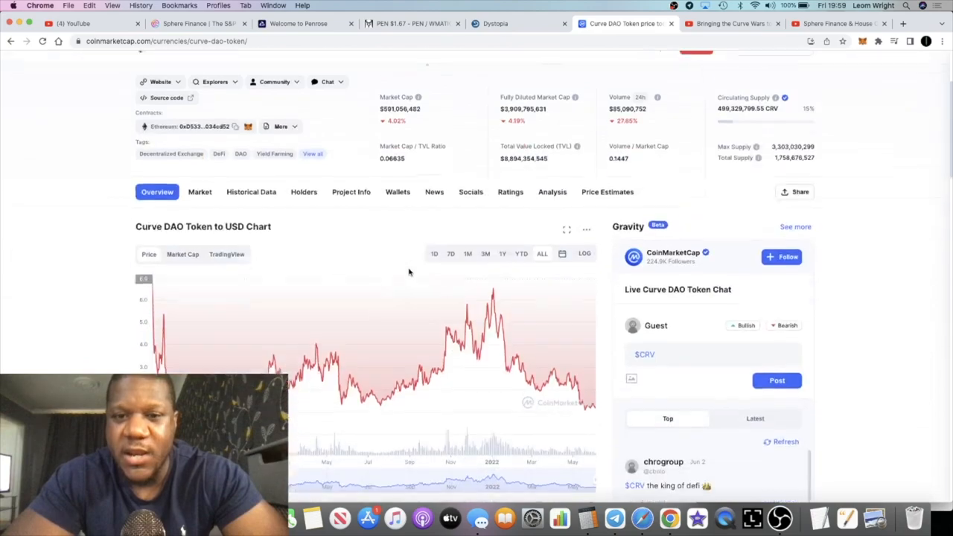
pyautogui.click(541, 244)
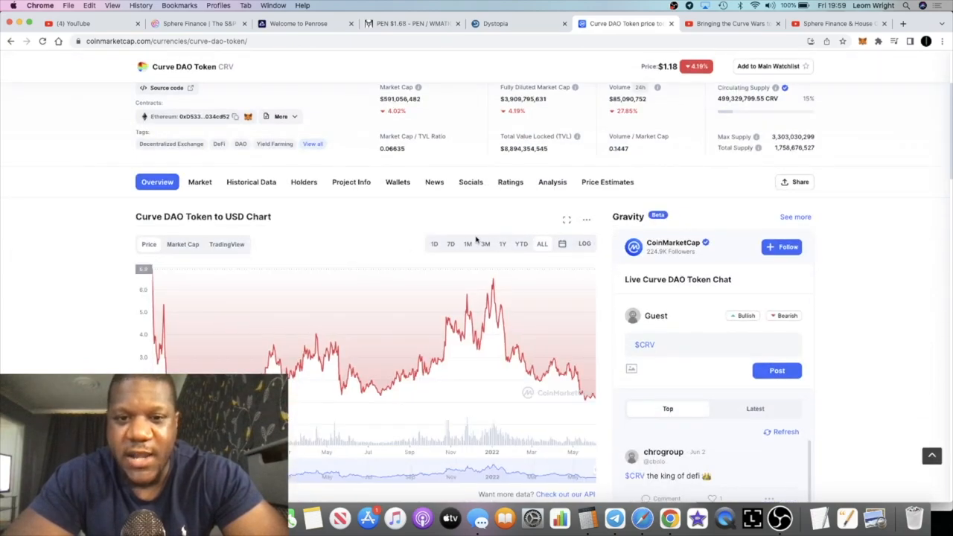
pyautogui.scroll(1, 480, 180)
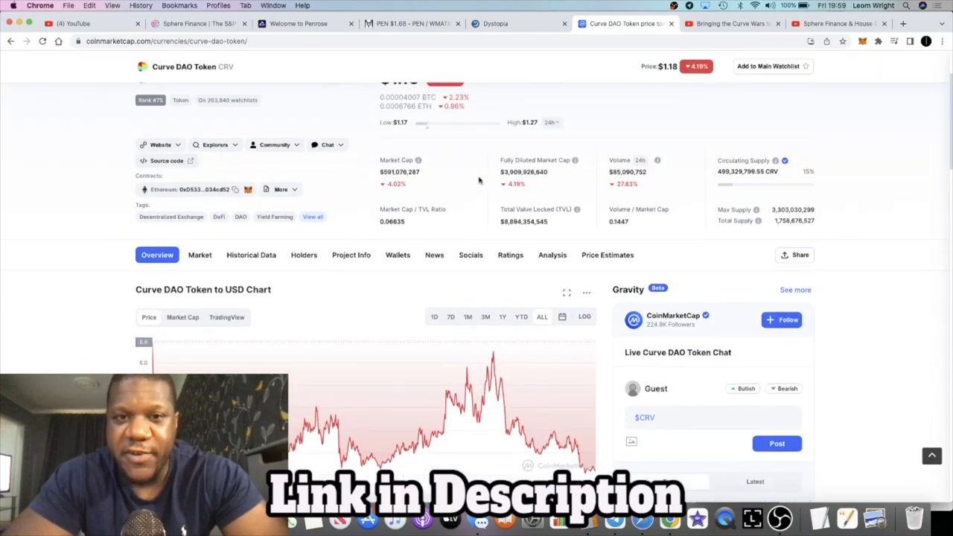
pyautogui.scroll(3, 479, 180)
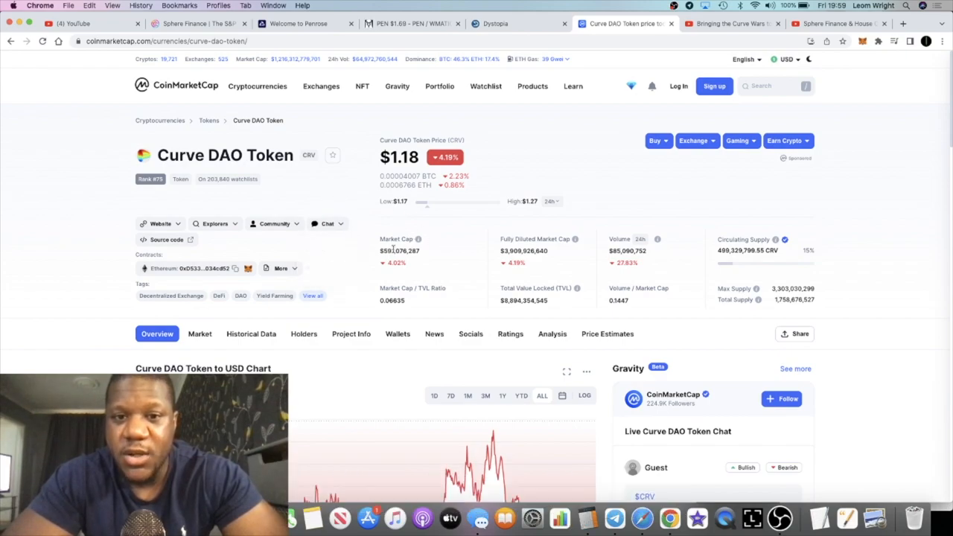
# - Look up the Convex CRV and Convex Finance pages on CoinMarketCap, then return to the Penrose homepage
pyautogui.click(770, 86)
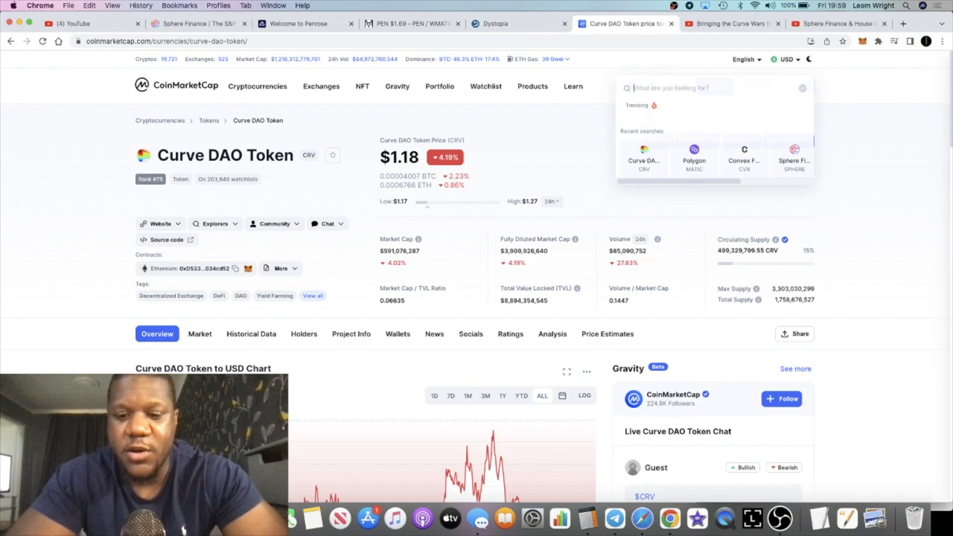
pyautogui.write('convex')
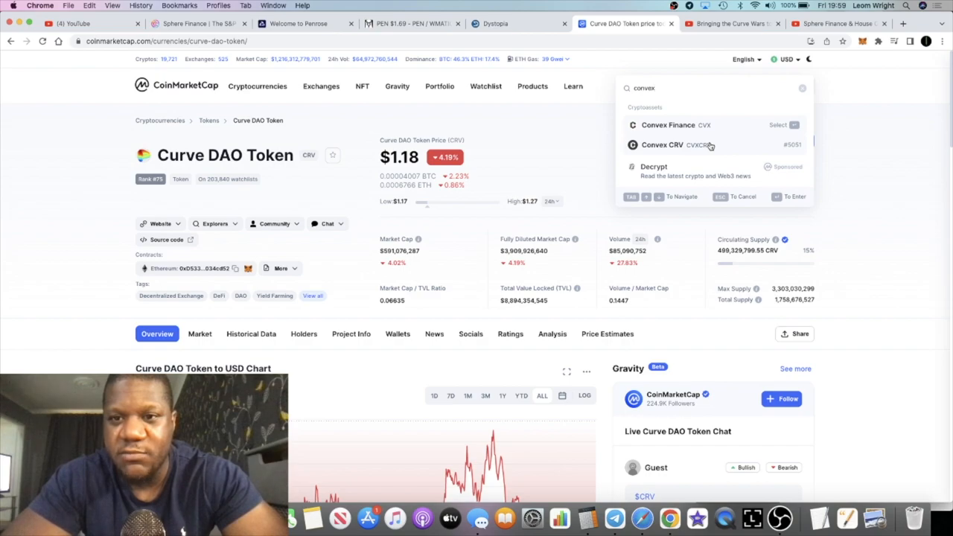
pyautogui.click(663, 144)
pyautogui.scroll(-1, 553, 166)
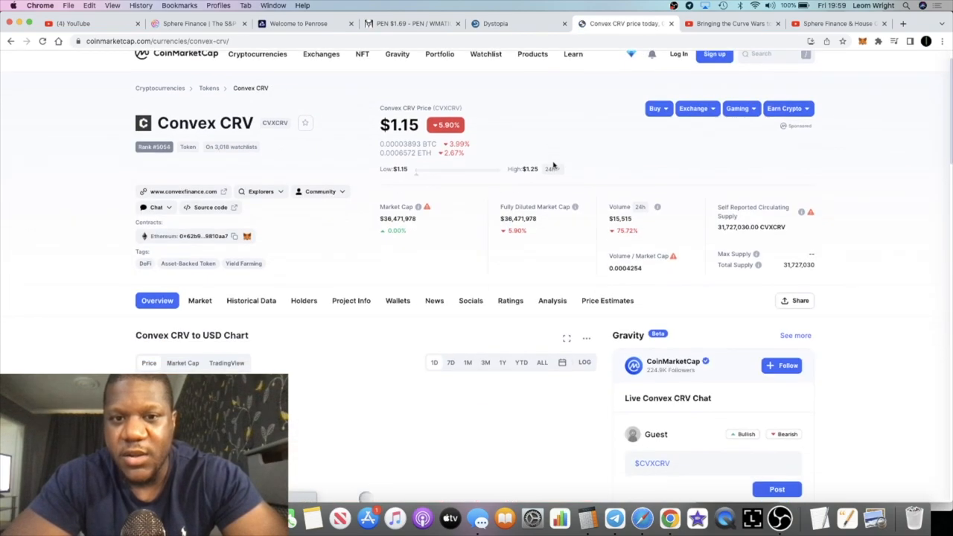
pyautogui.scroll(1, 553, 165)
pyautogui.click(754, 87)
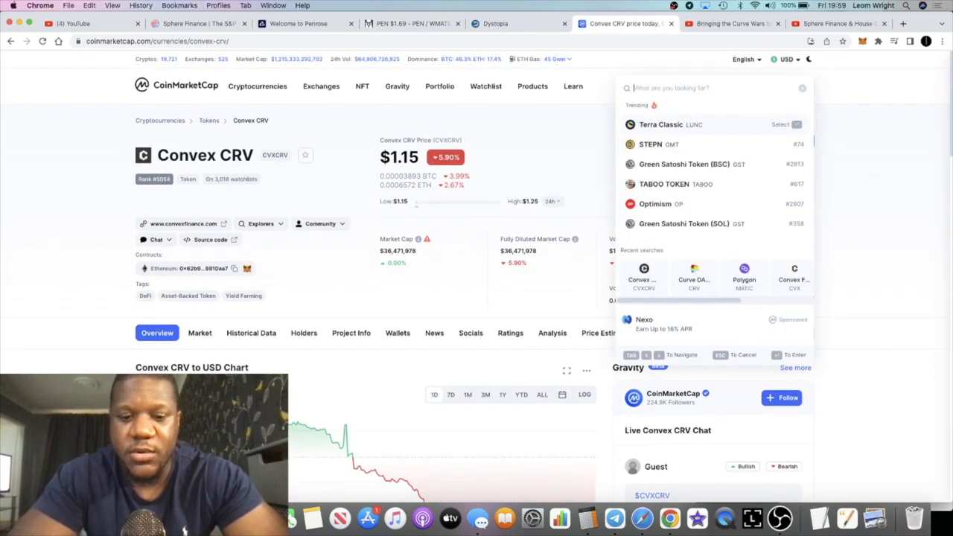
pyautogui.write('conve')
pyautogui.click(702, 126)
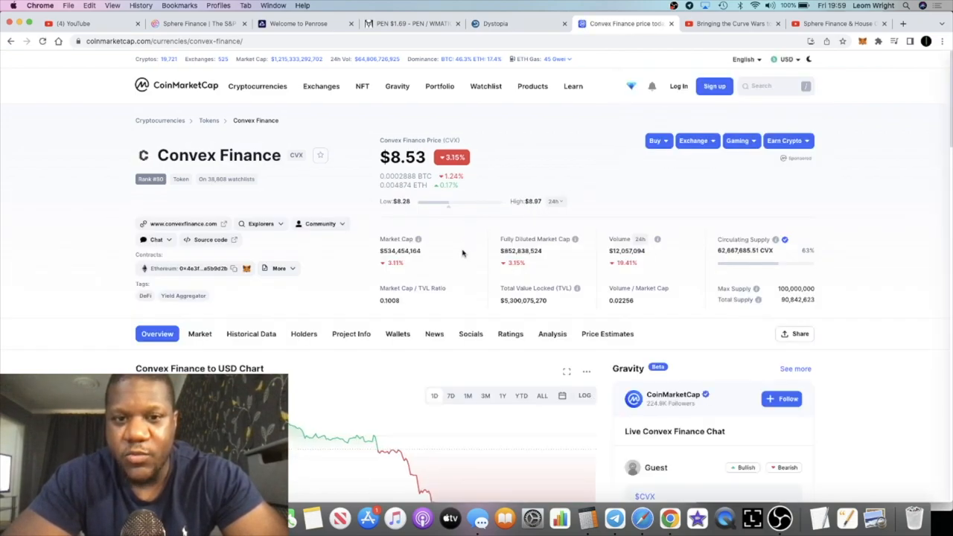
pyautogui.scroll(-1, 462, 253)
pyautogui.scroll(-4, 514, 201)
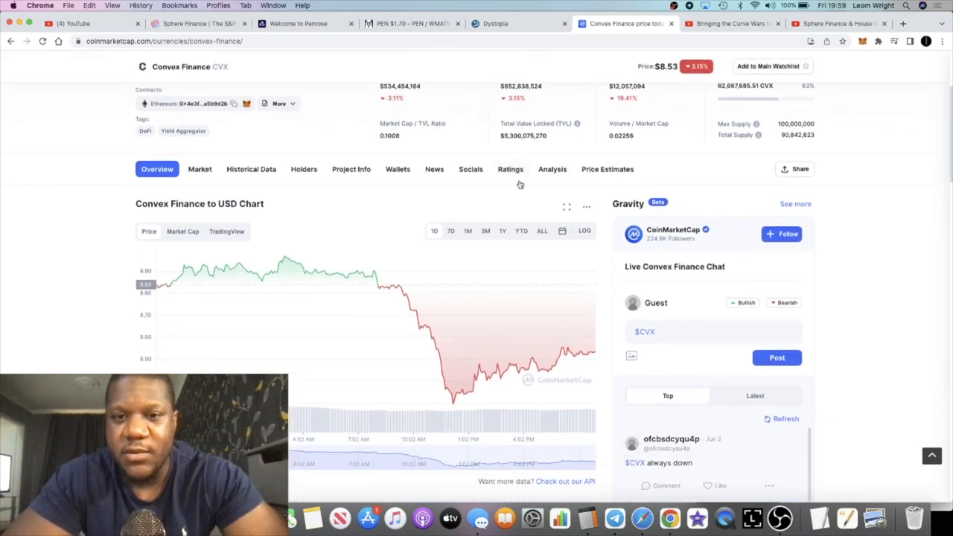
pyautogui.scroll(2, 520, 184)
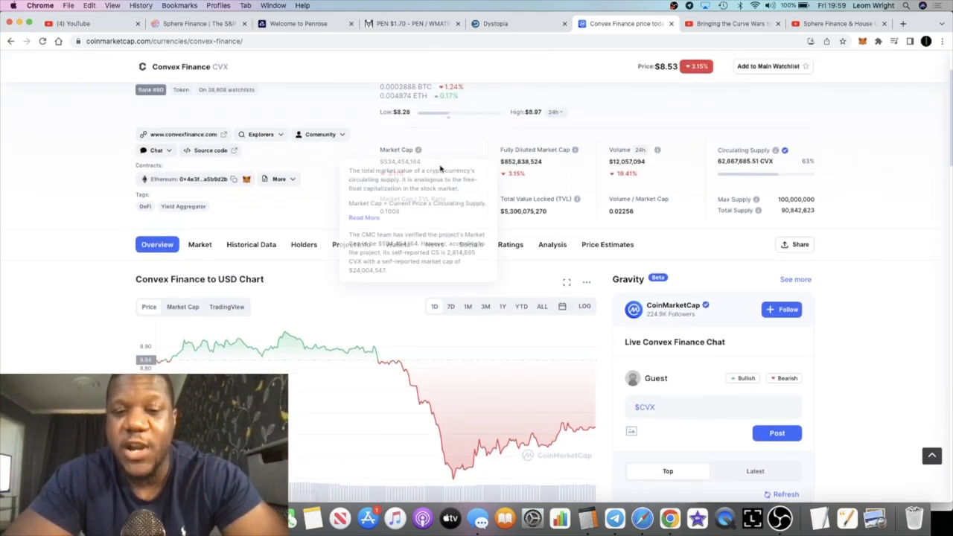
pyautogui.scroll(-1, 476, 246)
pyautogui.scroll(2, 528, 287)
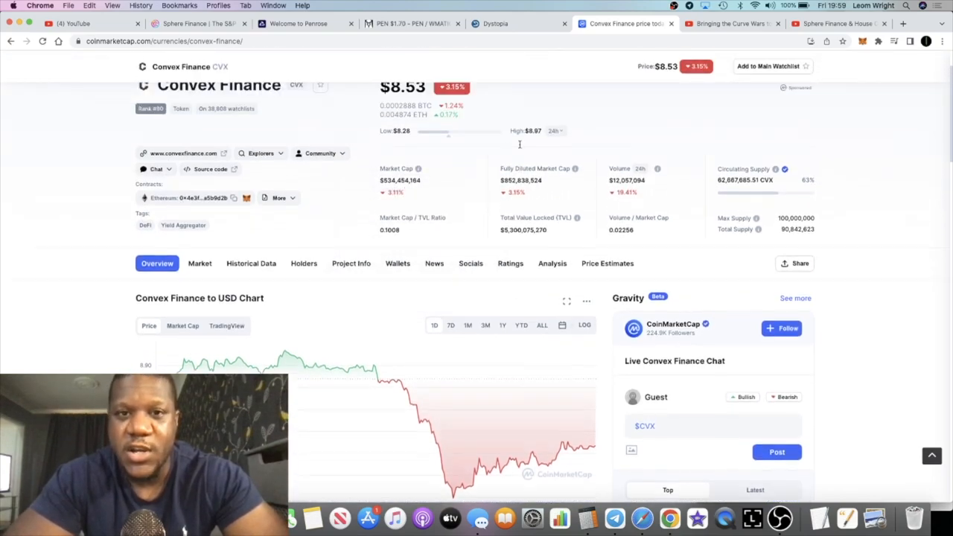
pyautogui.scroll(3, 521, 224)
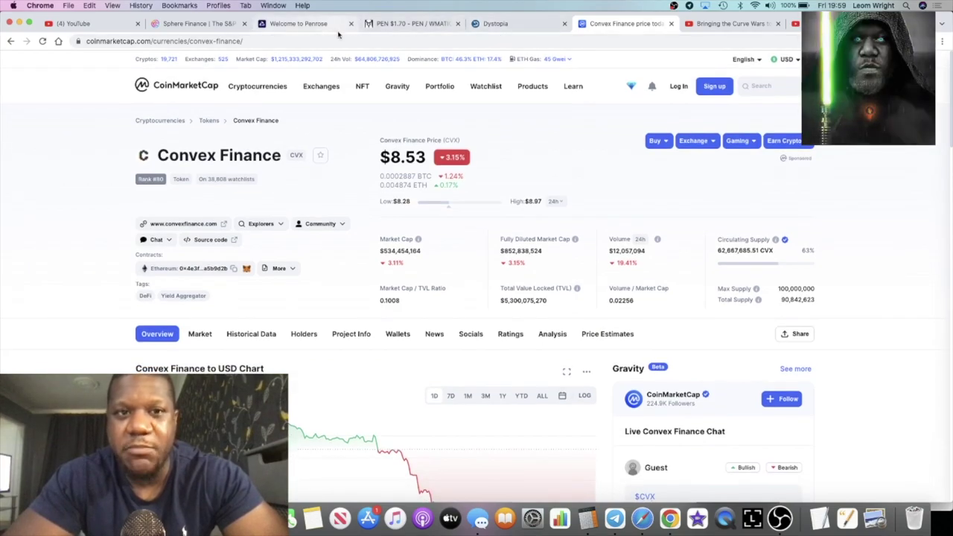
pyautogui.click(313, 23)
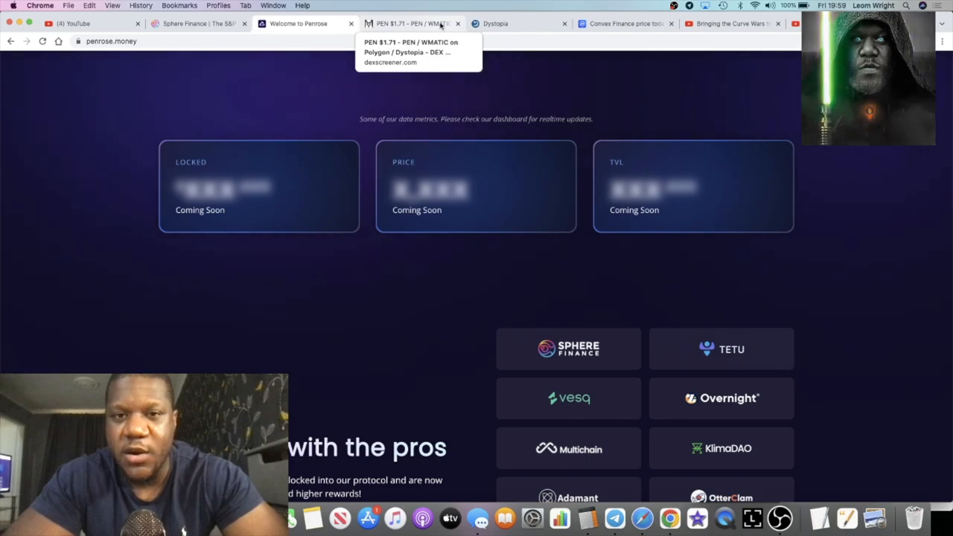
pyautogui.click(413, 23)
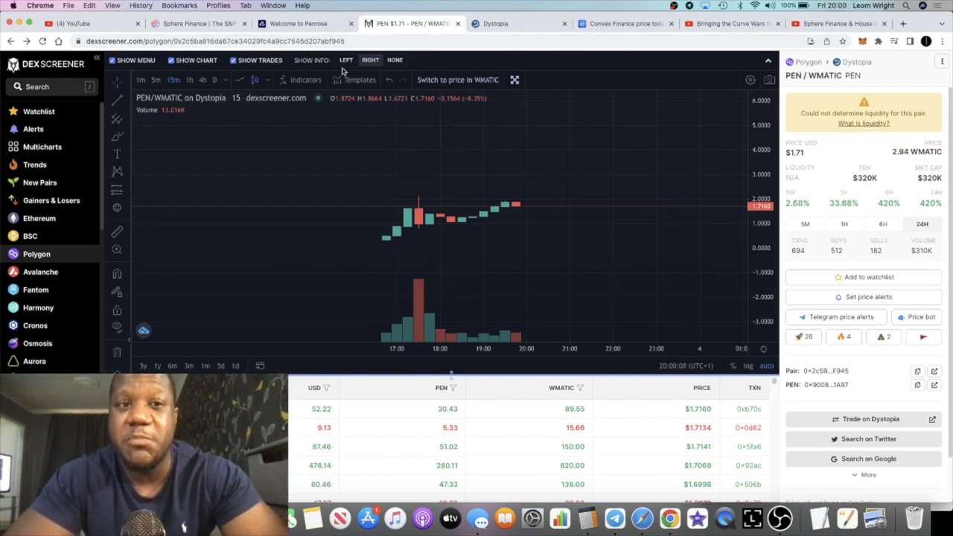
pyautogui.click(298, 23)
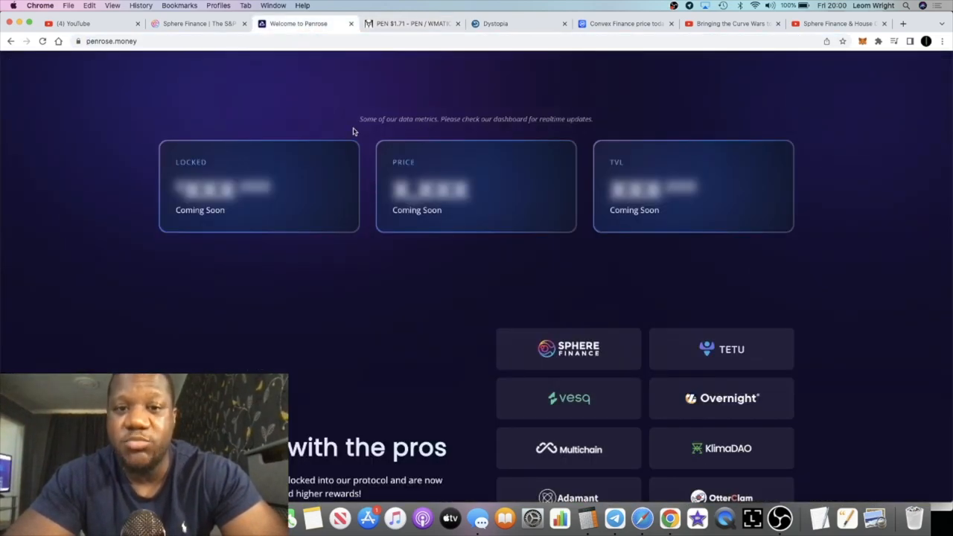
pyautogui.click(204, 23)
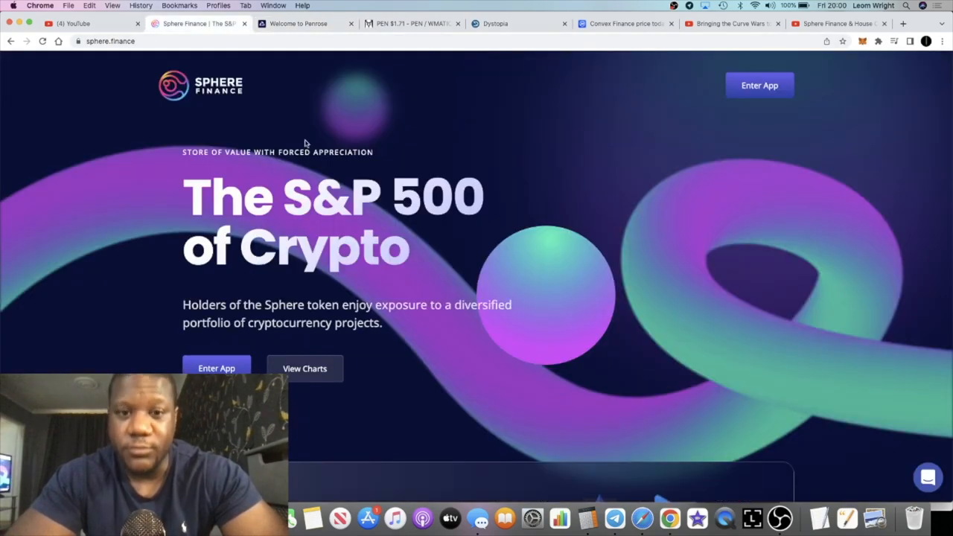
pyautogui.scroll(-5, 436, 199)
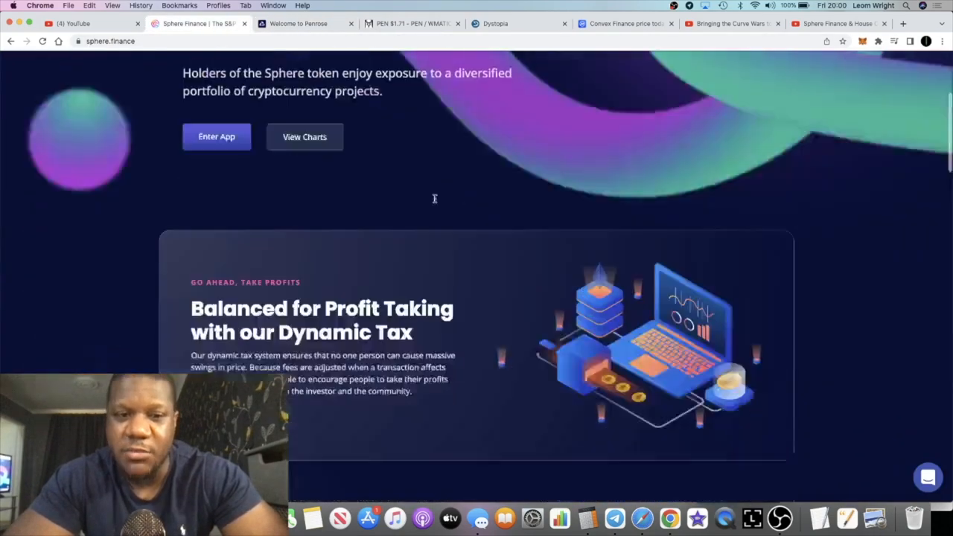
pyautogui.scroll(-5, 436, 200)
pyautogui.scroll(-2, 435, 200)
pyautogui.scroll(5, 436, 200)
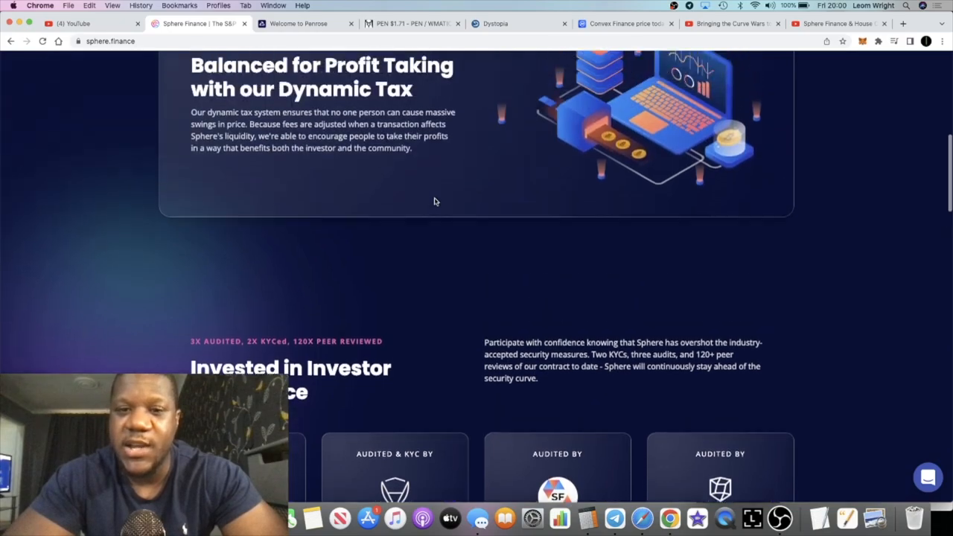
pyautogui.scroll(5, 435, 199)
pyautogui.scroll(3, 435, 199)
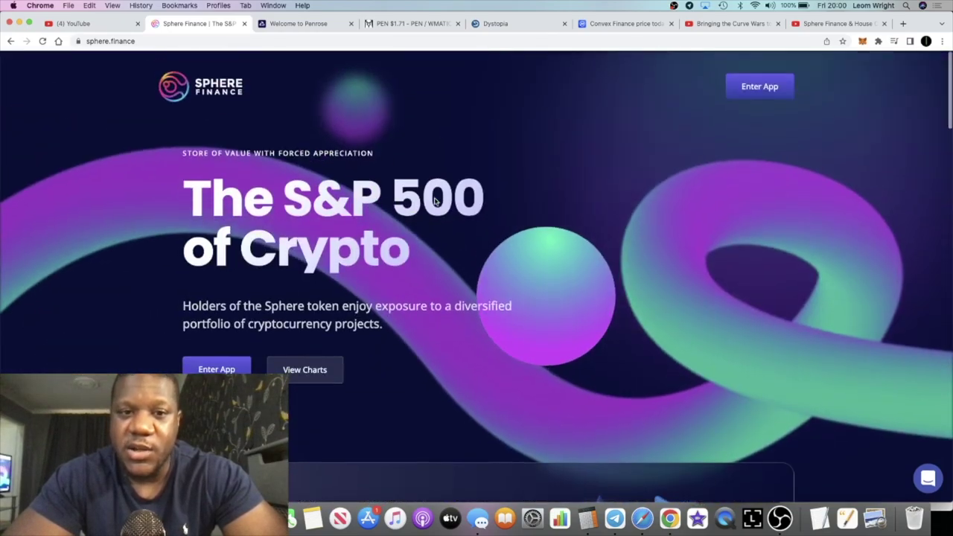
pyautogui.click(331, 23)
pyautogui.scroll(5, 309, 215)
pyautogui.scroll(3, 309, 214)
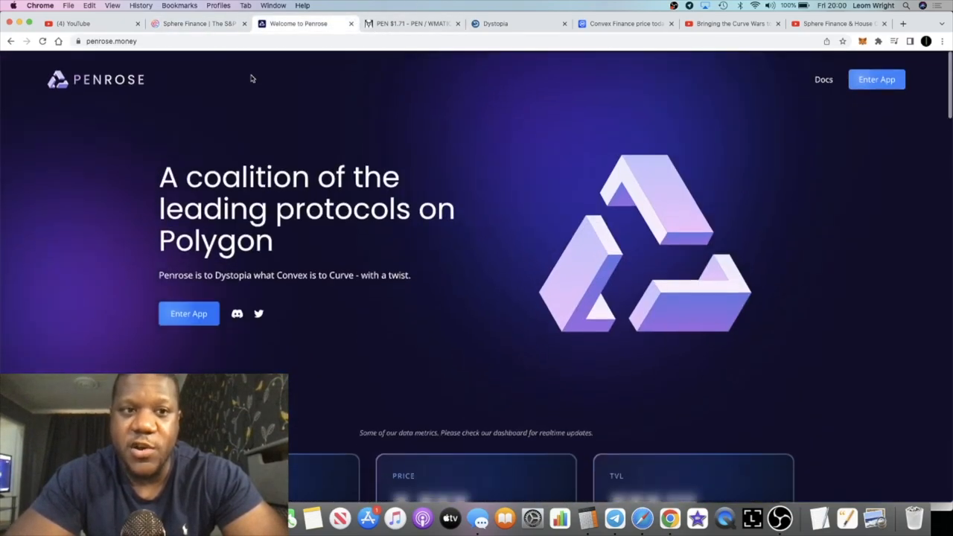
pyautogui.click(198, 23)
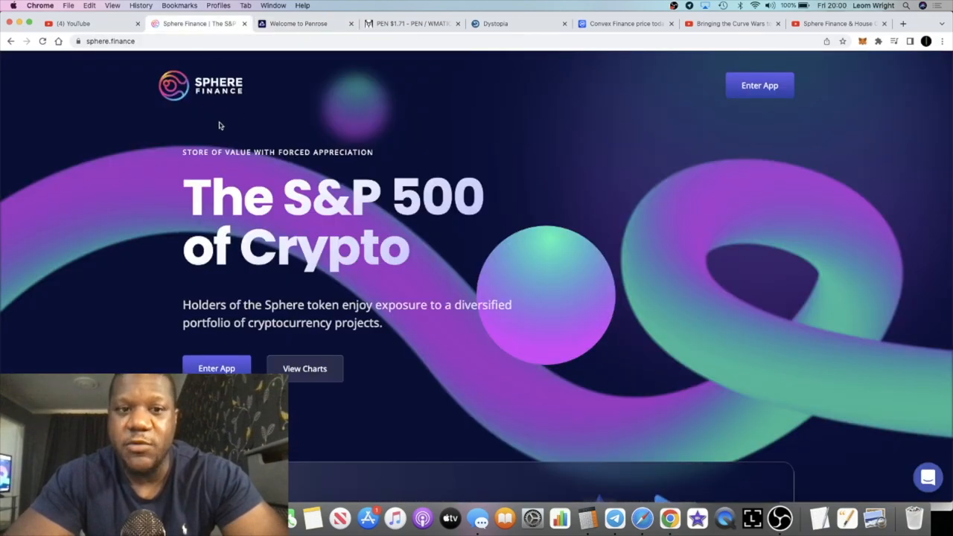
pyautogui.scroll(-5, 218, 125)
pyautogui.scroll(-5, 219, 125)
pyautogui.scroll(-5, 219, 125)
pyautogui.scroll(-2, 219, 125)
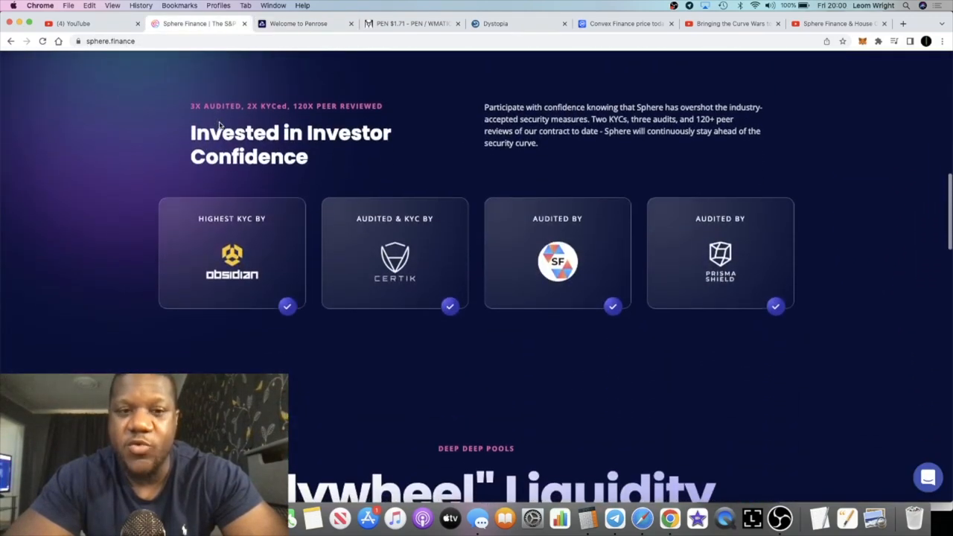
pyautogui.scroll(-3, 219, 125)
pyautogui.scroll(-5, 219, 125)
pyautogui.scroll(8, 218, 125)
pyautogui.scroll(6, 219, 125)
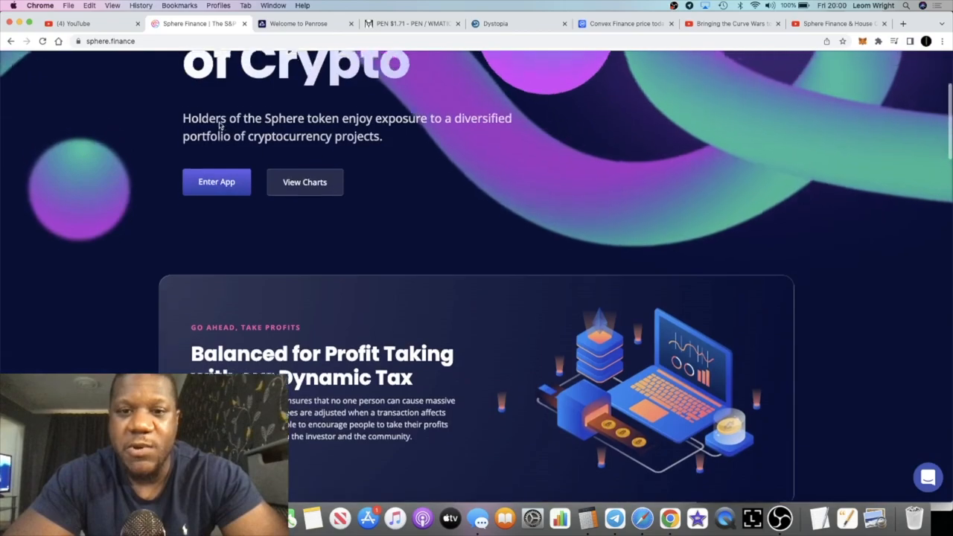
pyautogui.scroll(5, 218, 125)
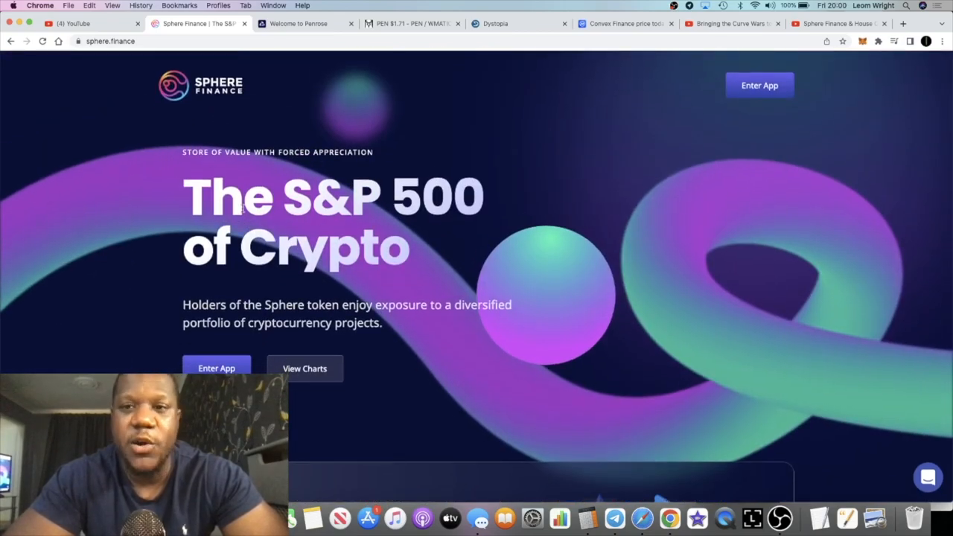
pyautogui.scroll(-5, 242, 209)
pyautogui.scroll(-4, 242, 208)
pyautogui.scroll(-2, 242, 209)
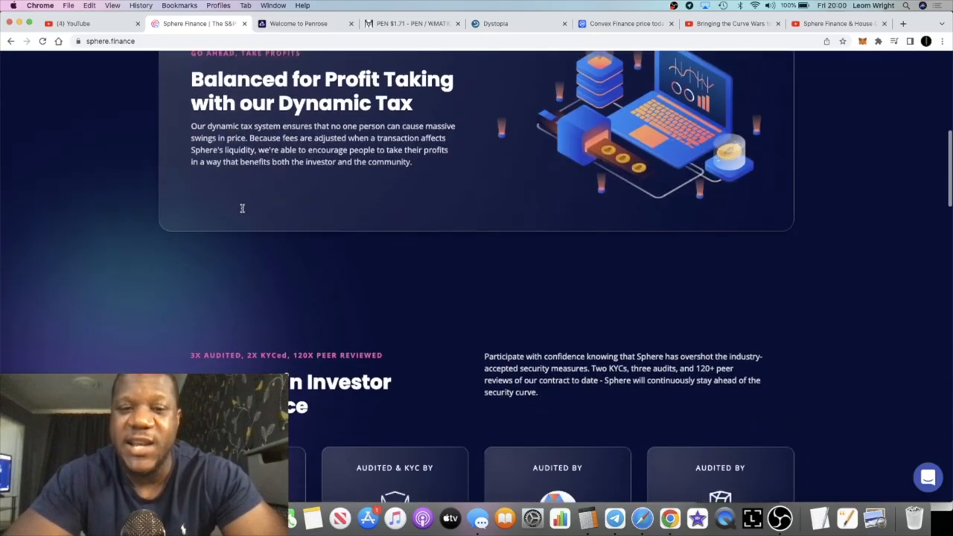
pyautogui.scroll(-3, 242, 208)
pyautogui.scroll(-5, 242, 209)
pyautogui.scroll(-2, 242, 209)
pyautogui.scroll(6, 242, 209)
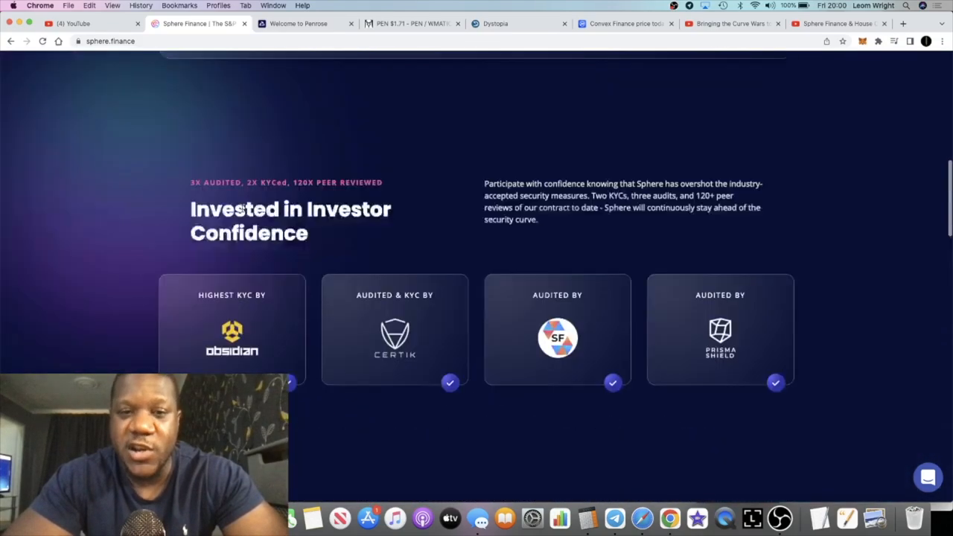
pyautogui.scroll(10, 242, 209)
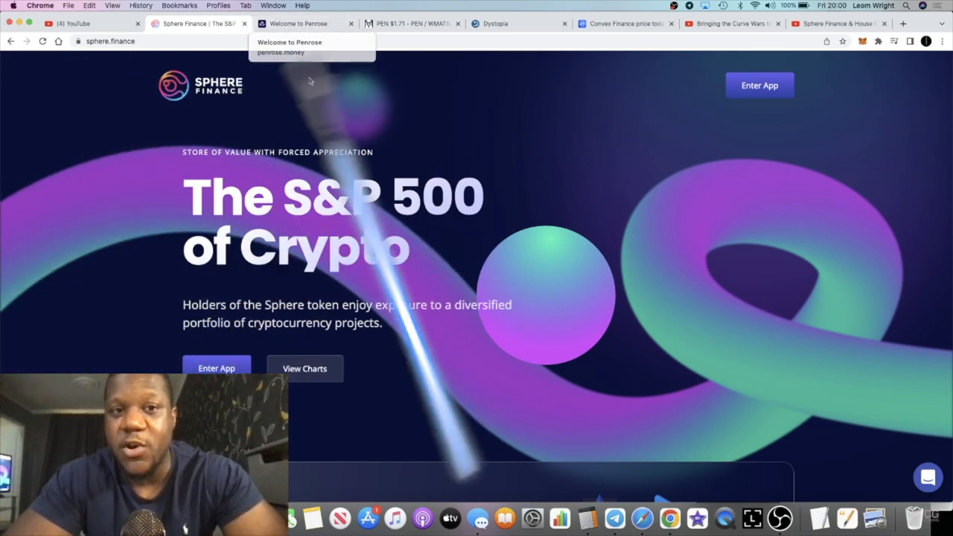
pyautogui.click(322, 27)
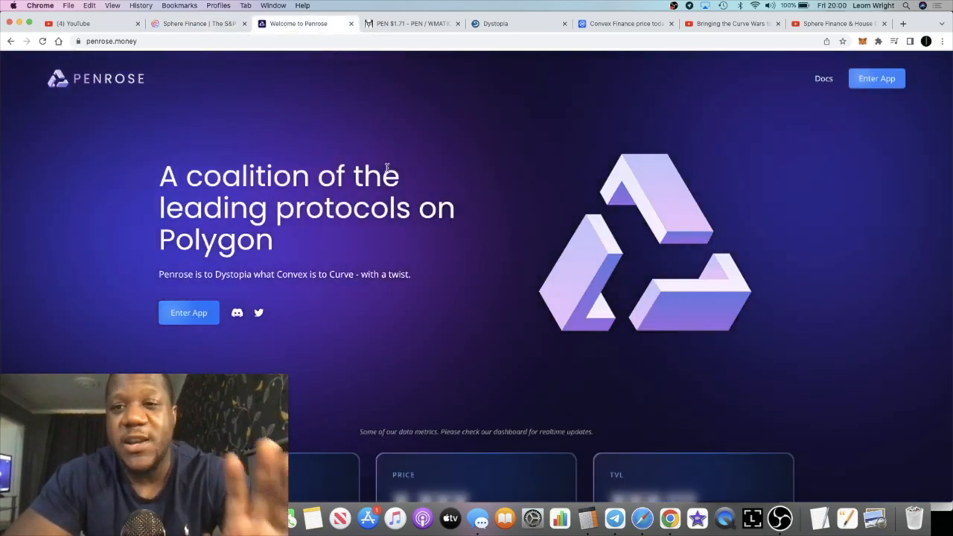
pyautogui.scroll(-5, 387, 167)
pyautogui.scroll(5, 387, 169)
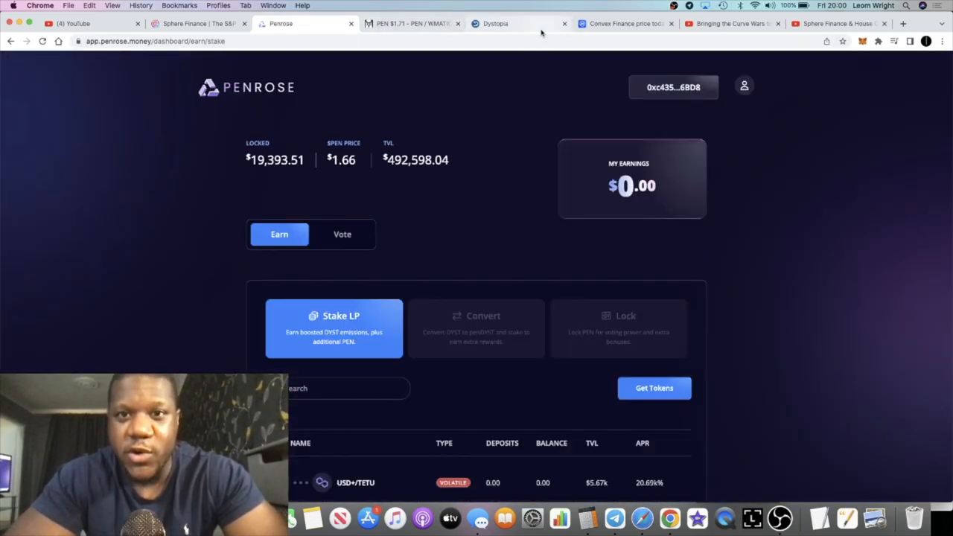
# - Switch to the Dystopia tab showing the MATIC-to-PEN swap quote
pyautogui.click(495, 23)
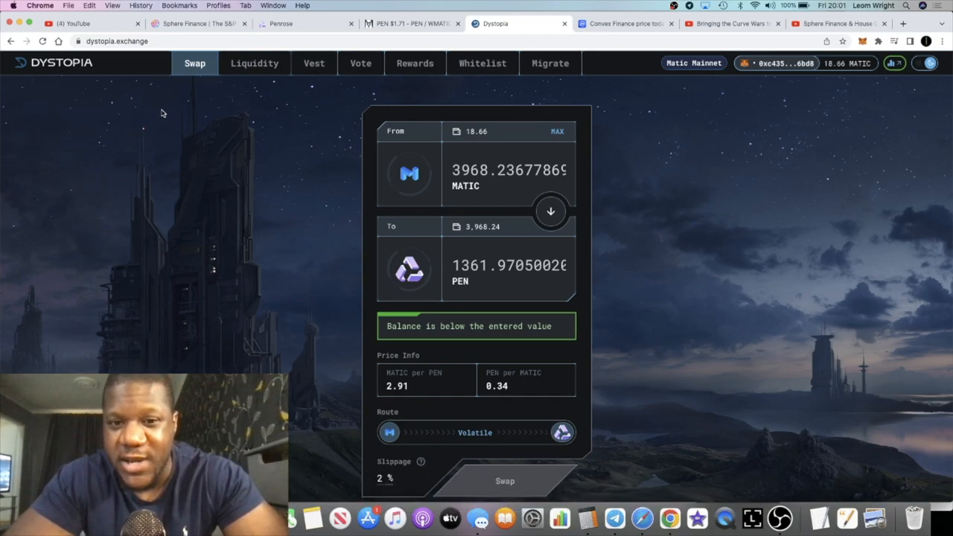
# - Review Dystopia's Liquidity, Rewards and Vest pages, return to Swap, then back to the Penrose dashboard
pyautogui.click(254, 63)
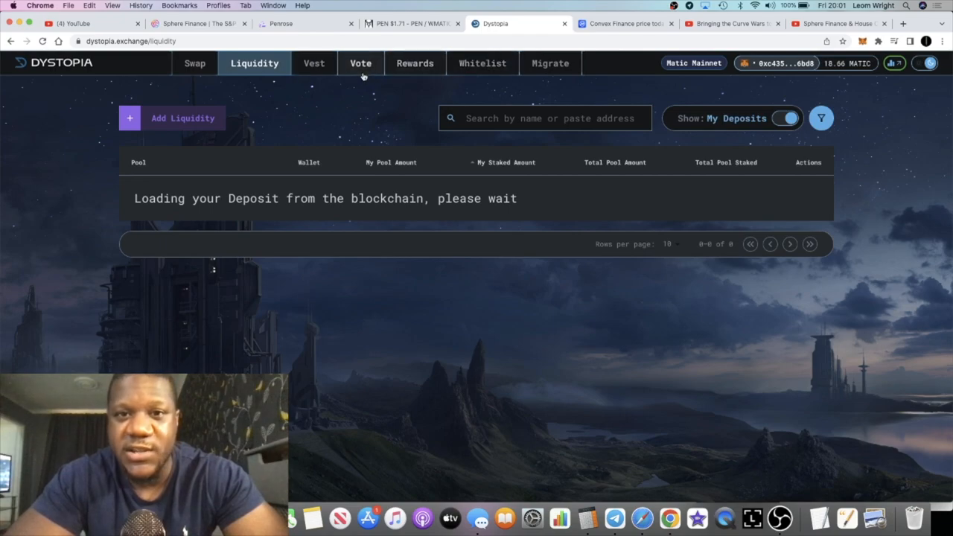
pyautogui.click(415, 63)
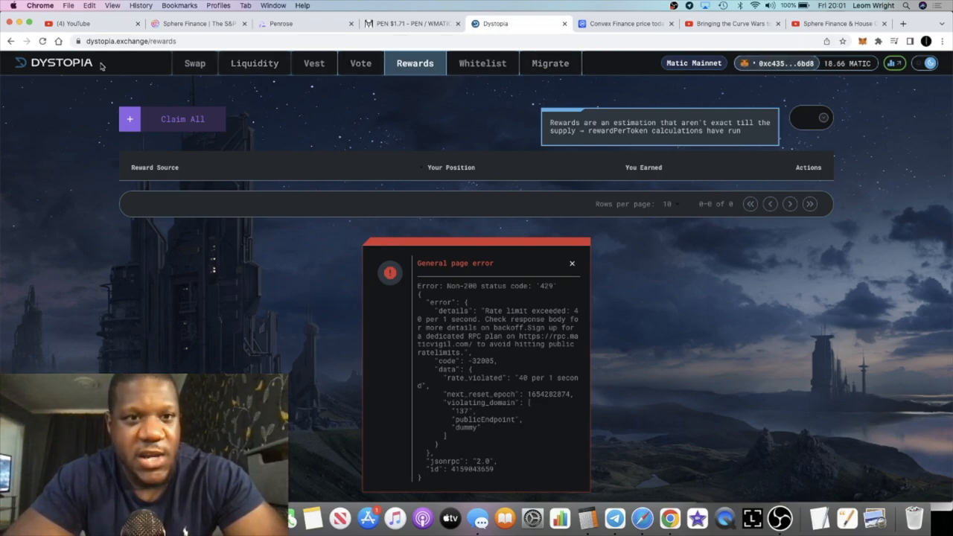
pyautogui.click(313, 63)
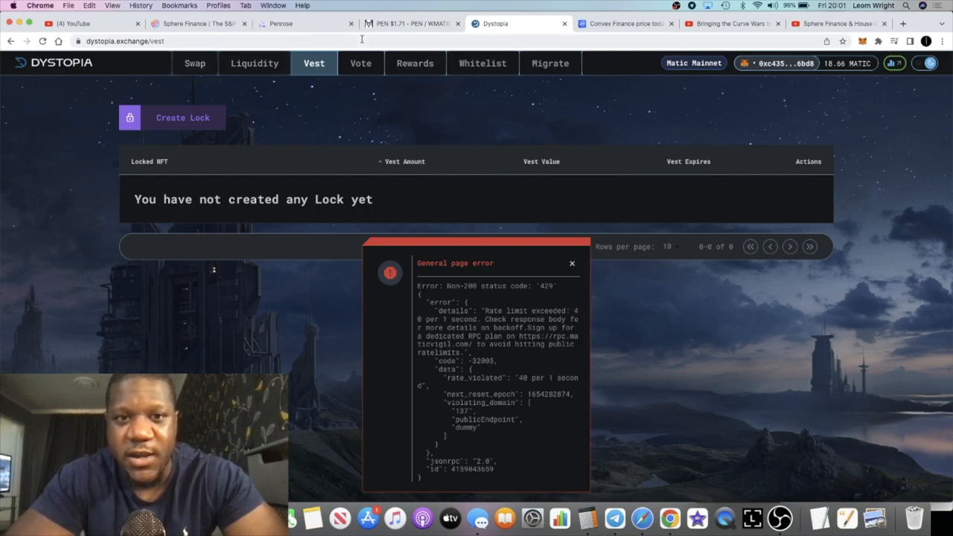
pyautogui.click(194, 62)
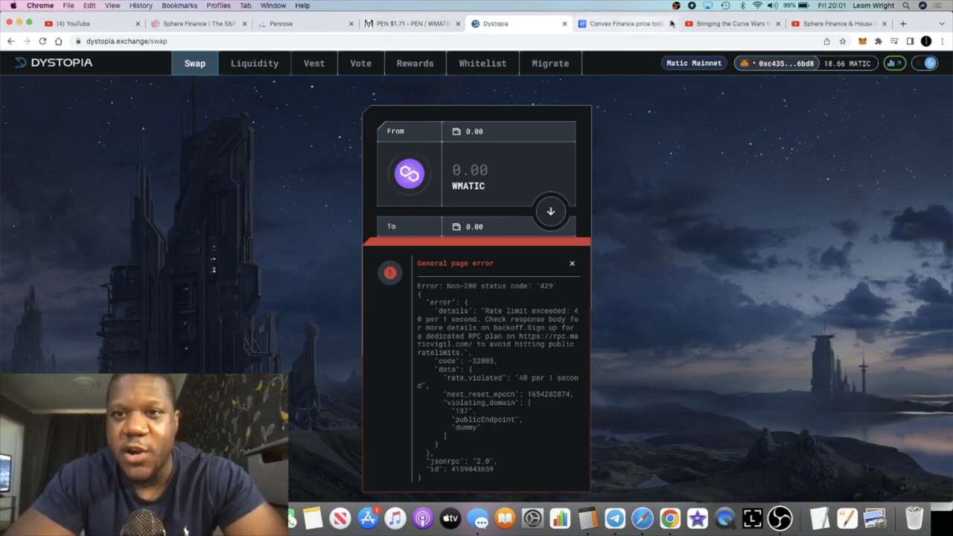
pyautogui.click(298, 23)
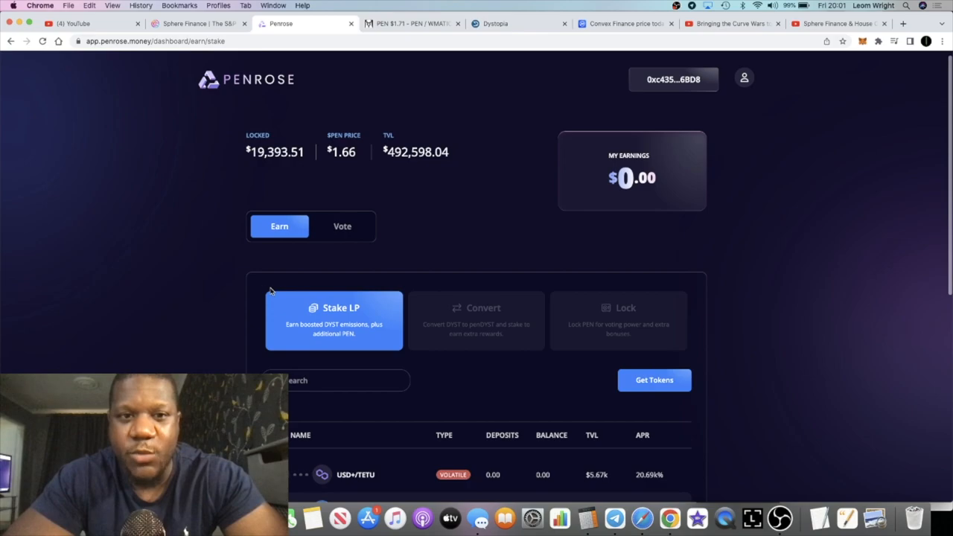
pyautogui.scroll(1, 270, 291)
pyautogui.scroll(-1, 223, 280)
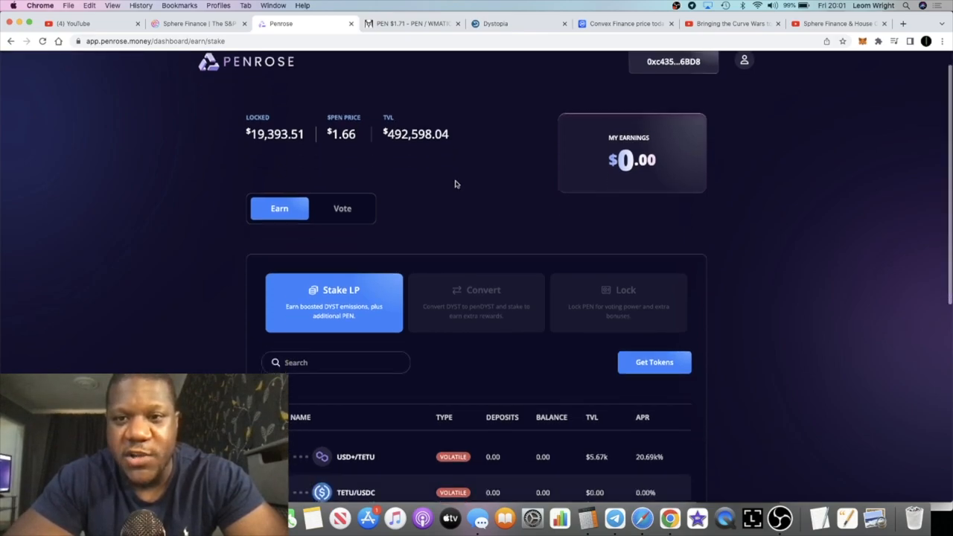
pyautogui.scroll(-5, 456, 184)
pyautogui.scroll(3, 456, 184)
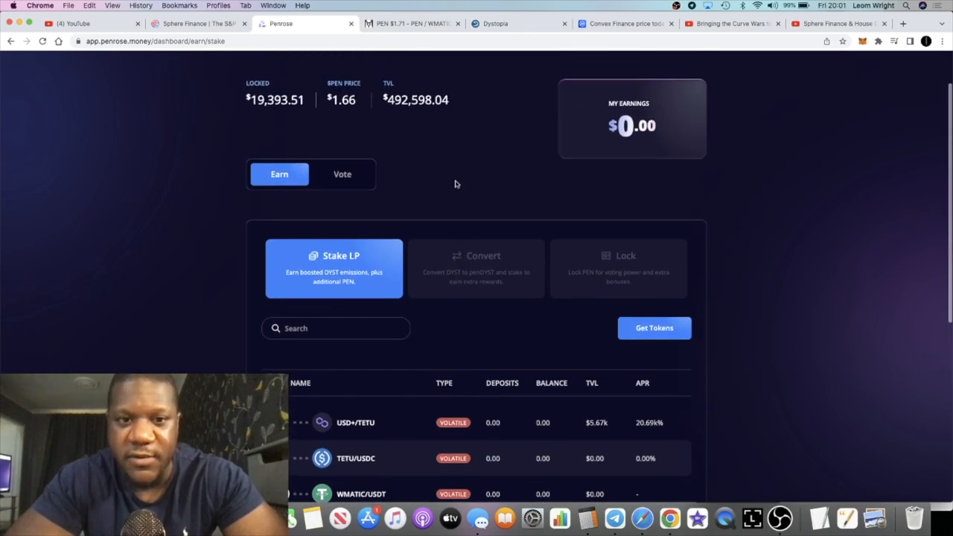
pyautogui.scroll(-6, 456, 184)
pyautogui.scroll(-1, 455, 184)
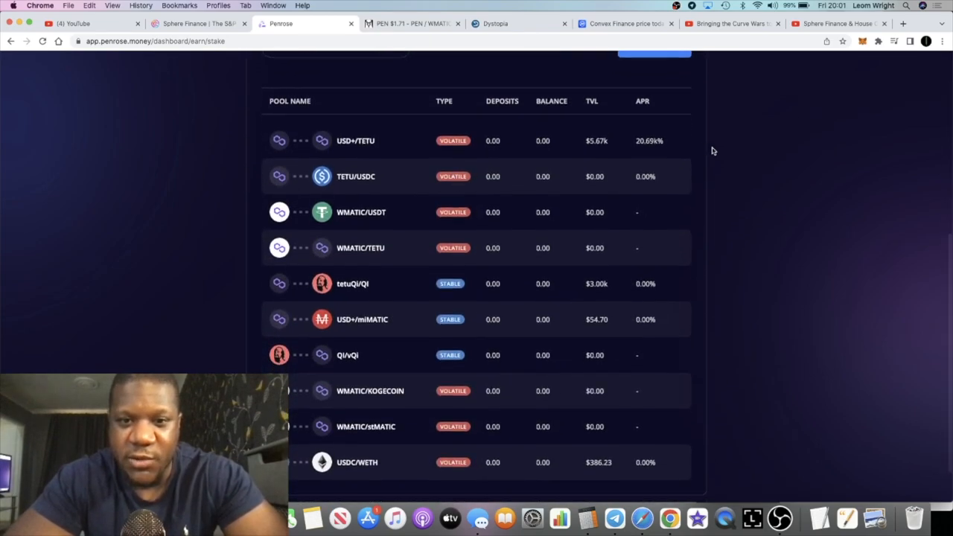
pyautogui.scroll(8, 712, 151)
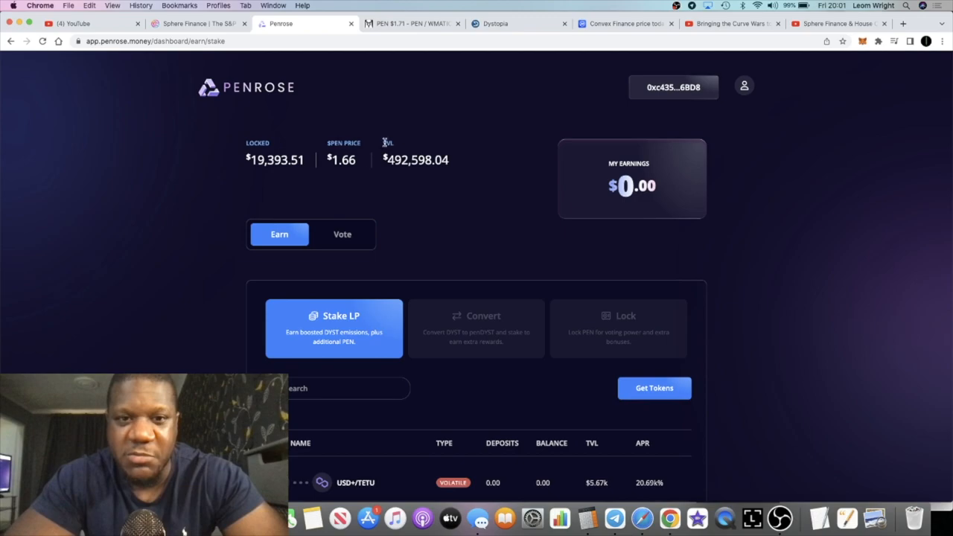
pyautogui.scroll(-5, 393, 175)
pyautogui.scroll(-3, 393, 175)
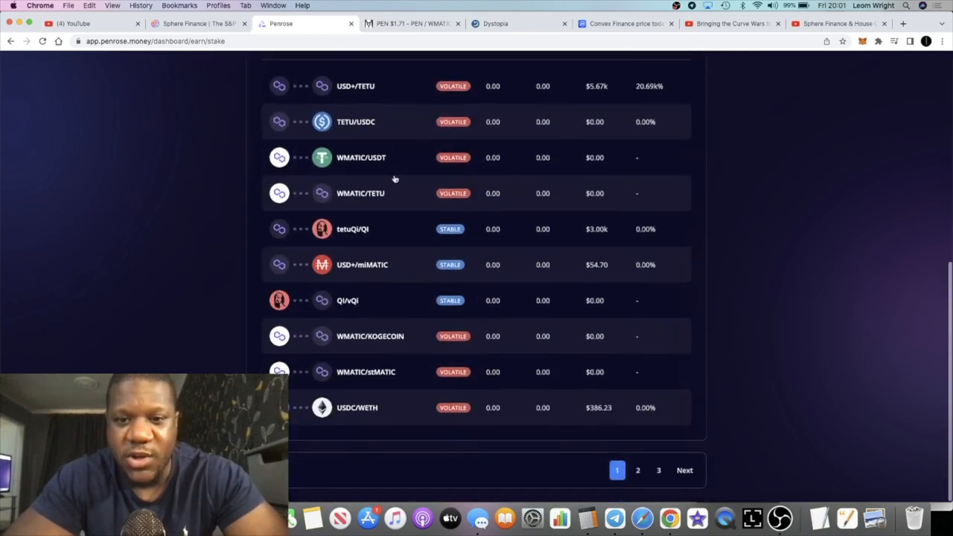
# - Show page 2 of the Penrose Stake LP pool list, led by USDC/FRAX
pyautogui.click(639, 474)
pyautogui.scroll(3, 552, 298)
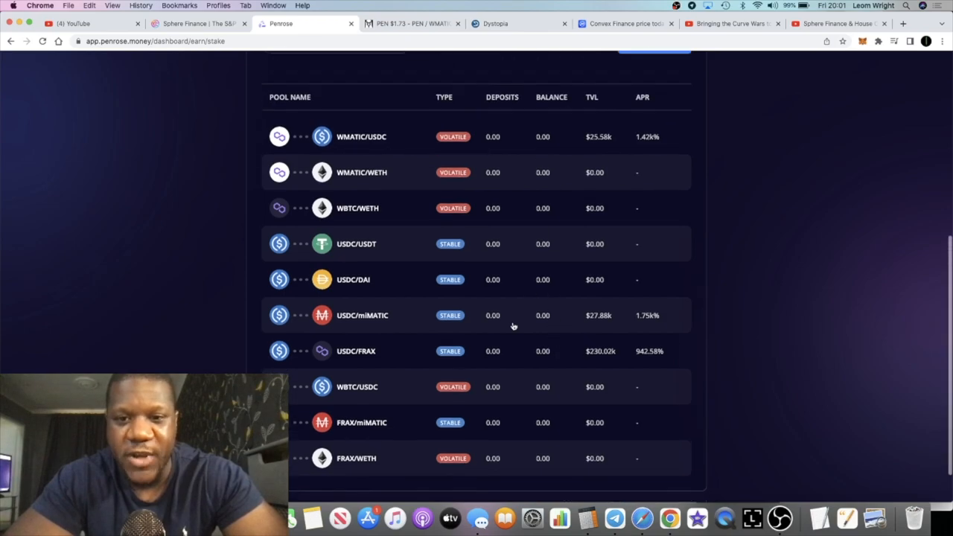
pyautogui.scroll(2, 528, 284)
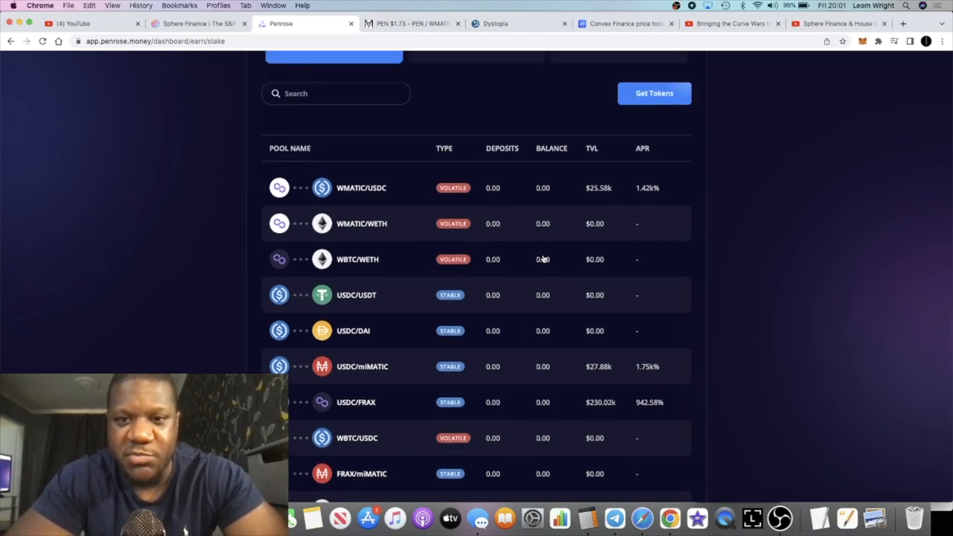
pyautogui.scroll(-3, 565, 236)
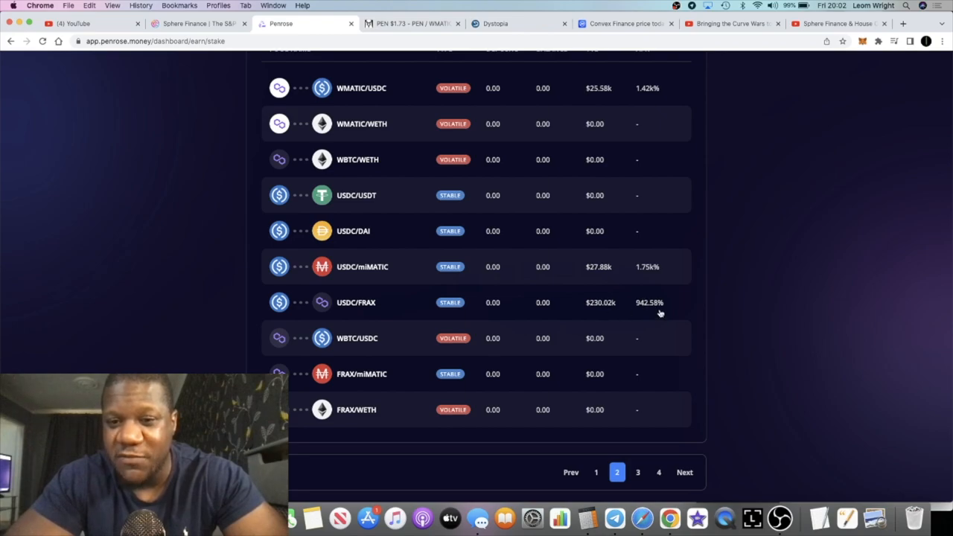
pyautogui.scroll(5, 646, 307)
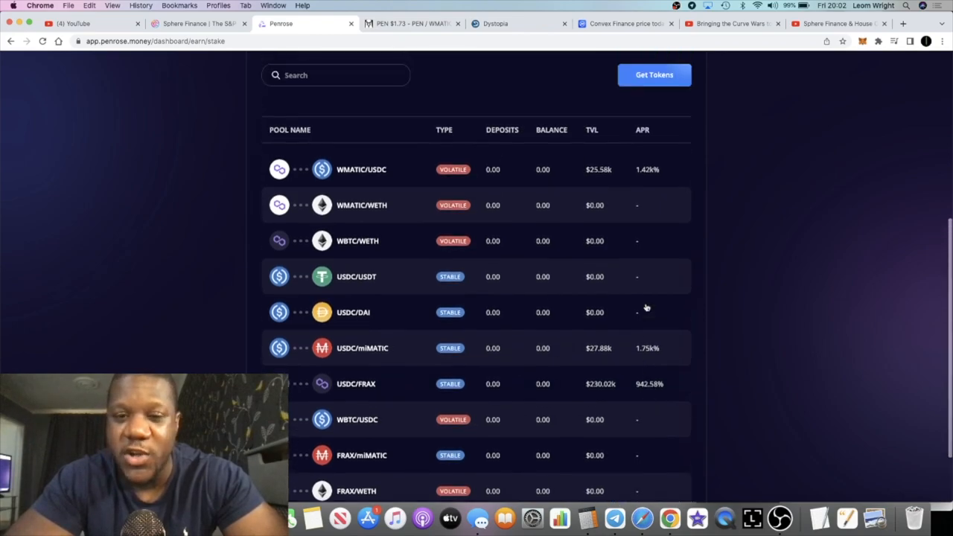
pyautogui.scroll(3, 646, 308)
pyautogui.scroll(-7, 647, 307)
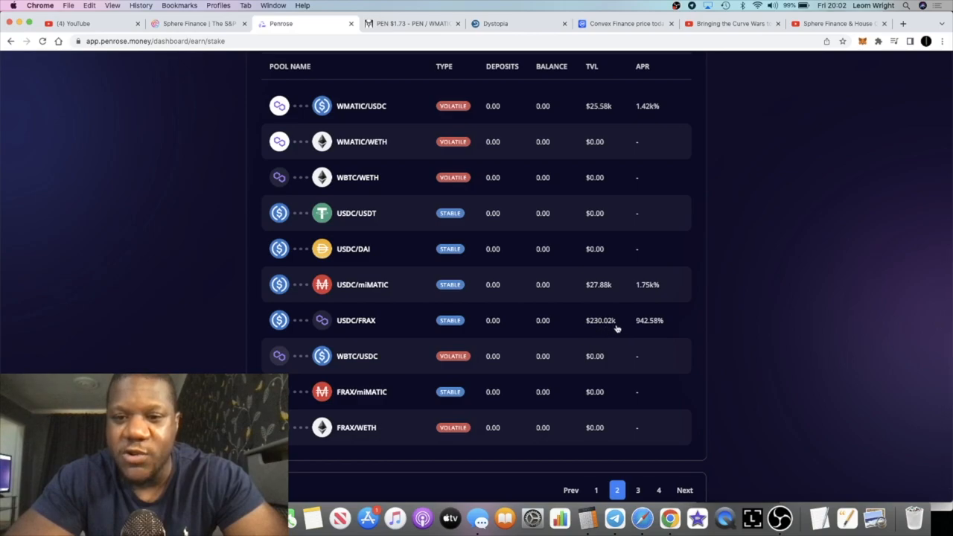
pyautogui.scroll(5, 607, 334)
pyautogui.scroll(-3, 617, 307)
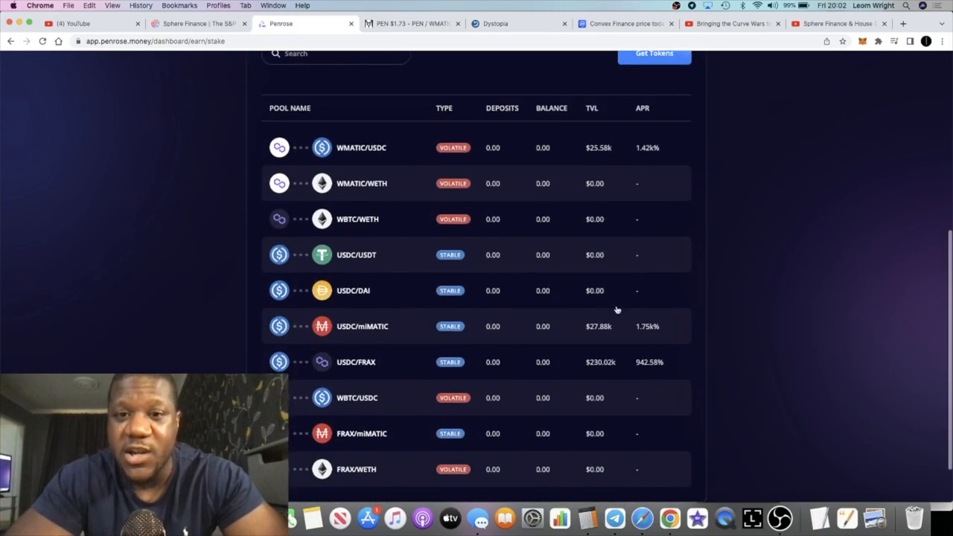
pyautogui.scroll(5, 616, 308)
pyautogui.scroll(5, 574, 260)
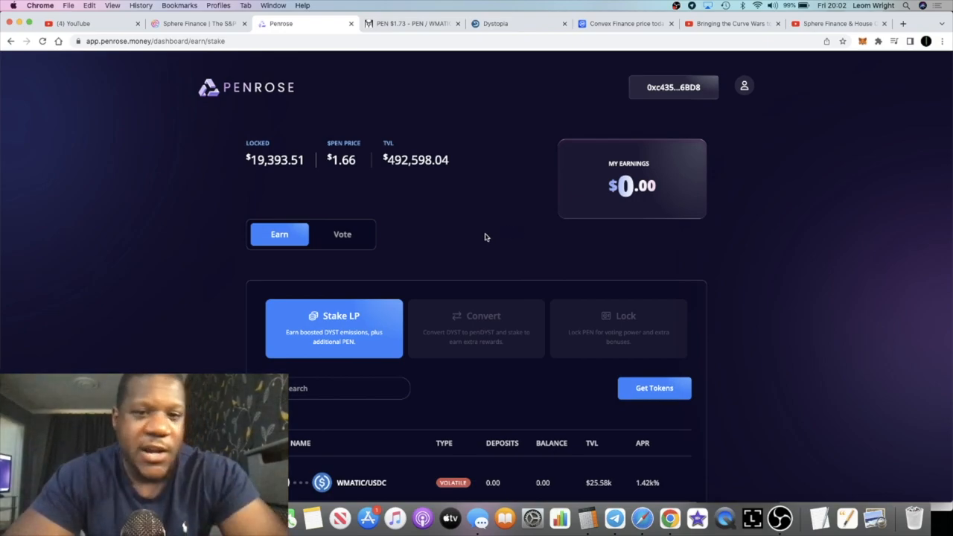
pyautogui.scroll(-3, 442, 214)
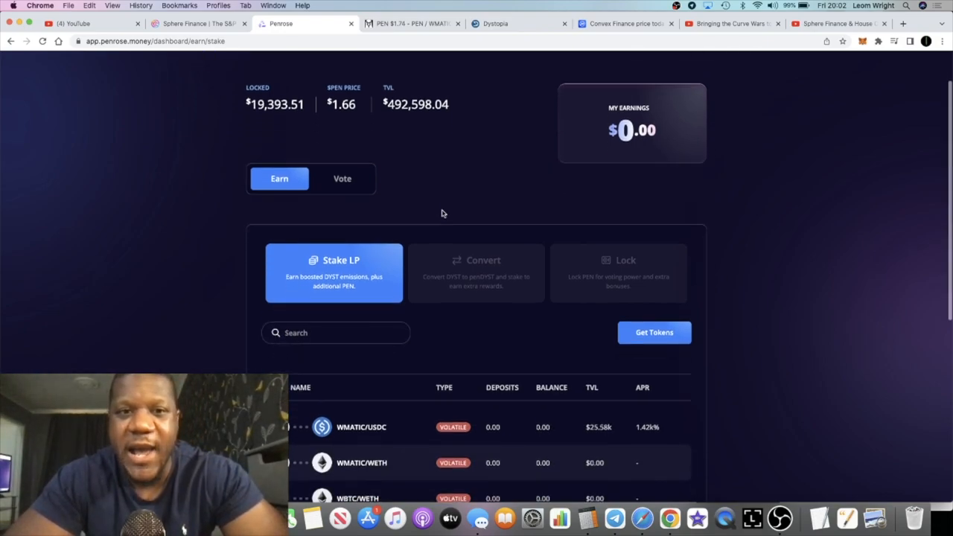
pyautogui.scroll(3, 441, 214)
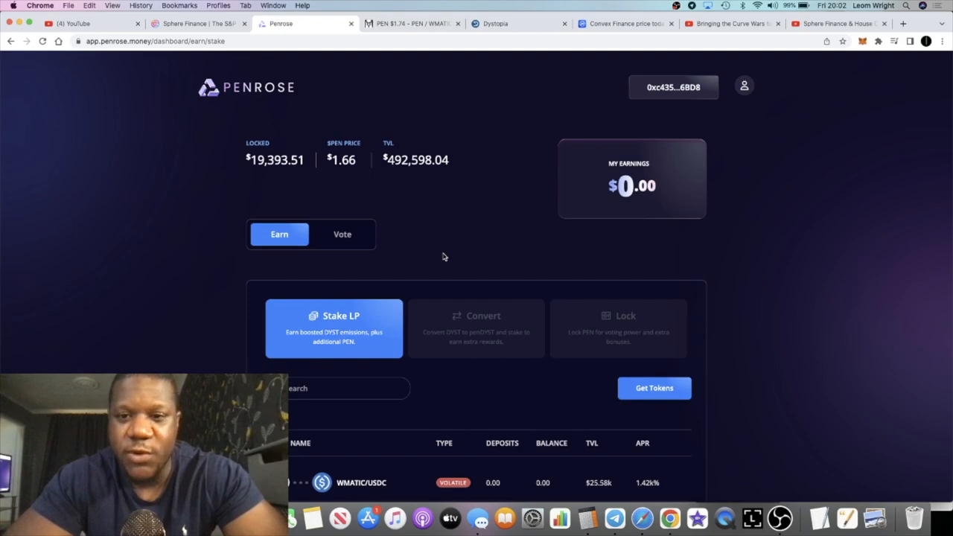
pyautogui.scroll(-10, 442, 257)
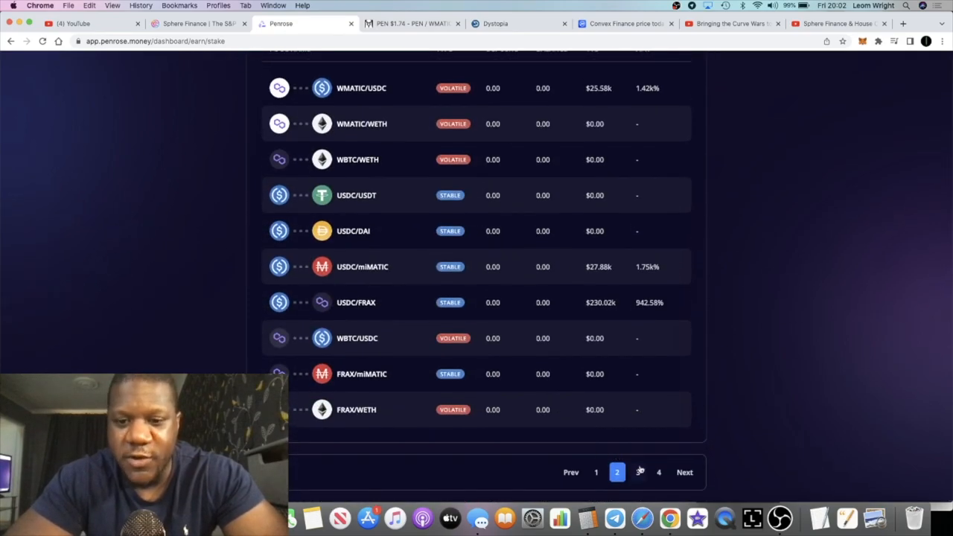
# - Browse the pool list forward to the last page and back to the first page
pyautogui.click(638, 471)
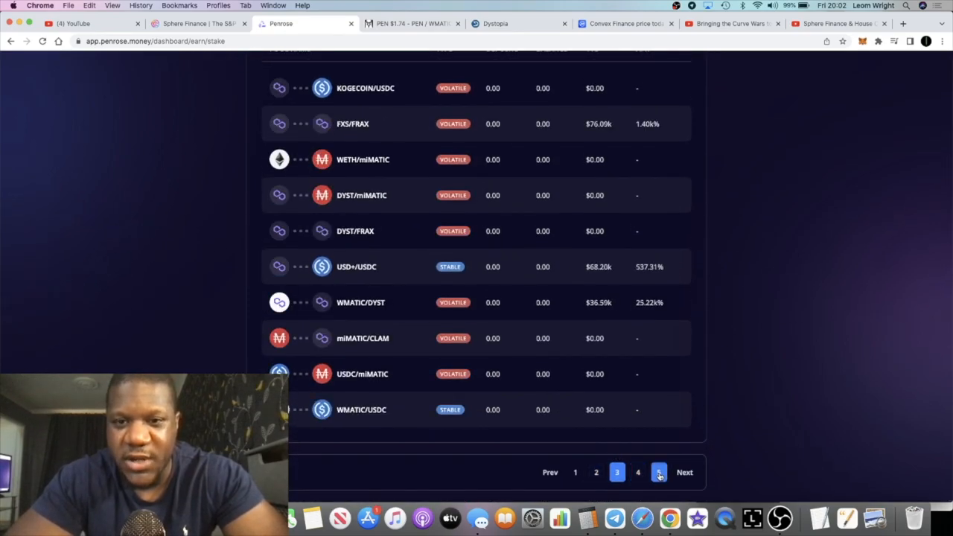
pyautogui.click(659, 474)
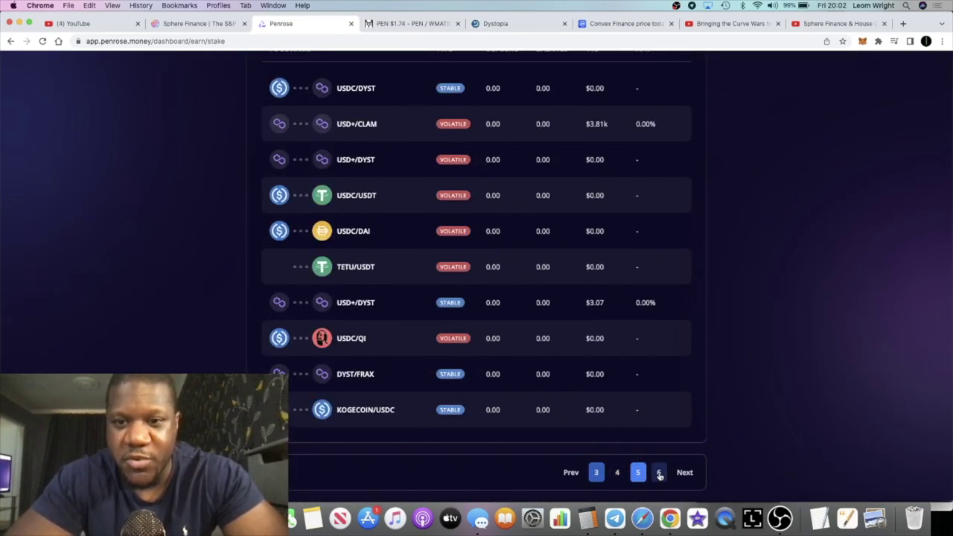
pyautogui.click(618, 473)
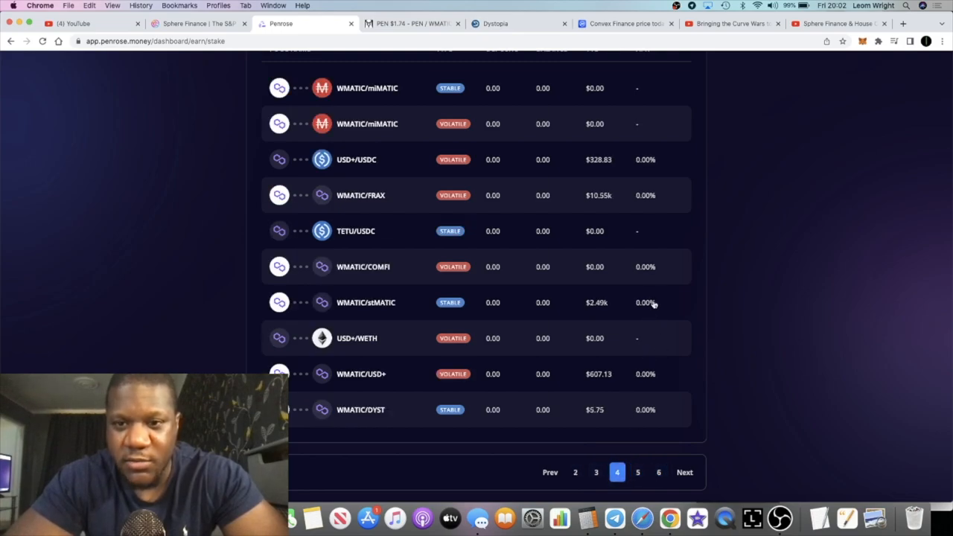
pyautogui.click(659, 471)
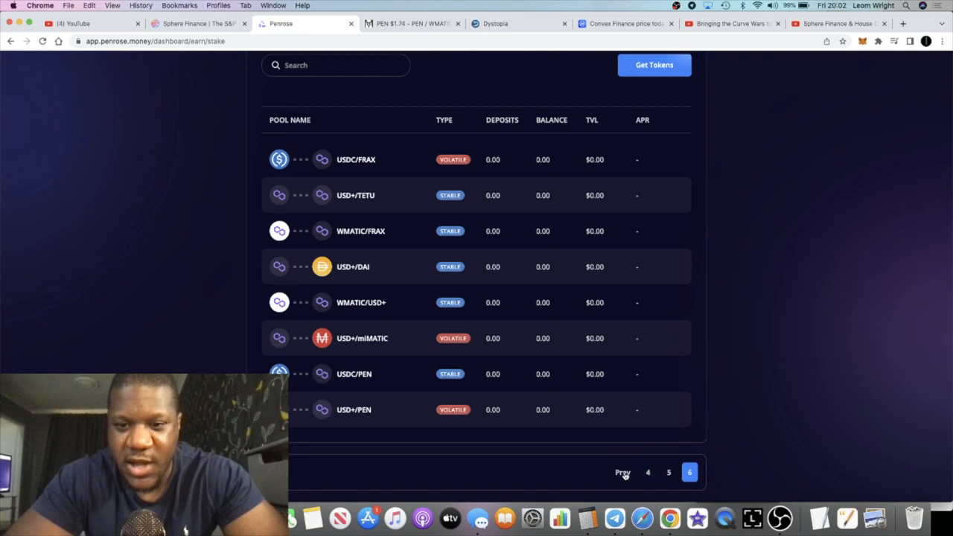
pyautogui.click(647, 473)
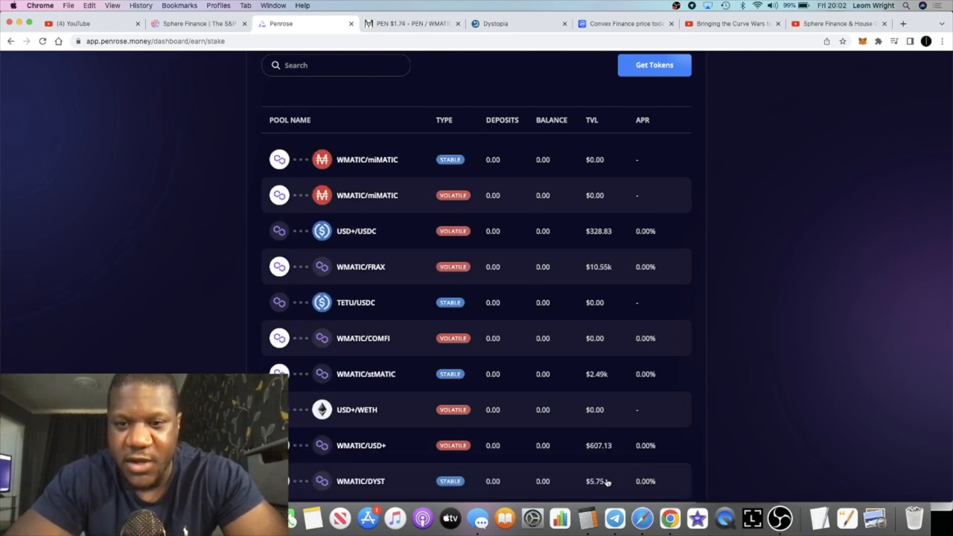
pyautogui.scroll(-3, 607, 482)
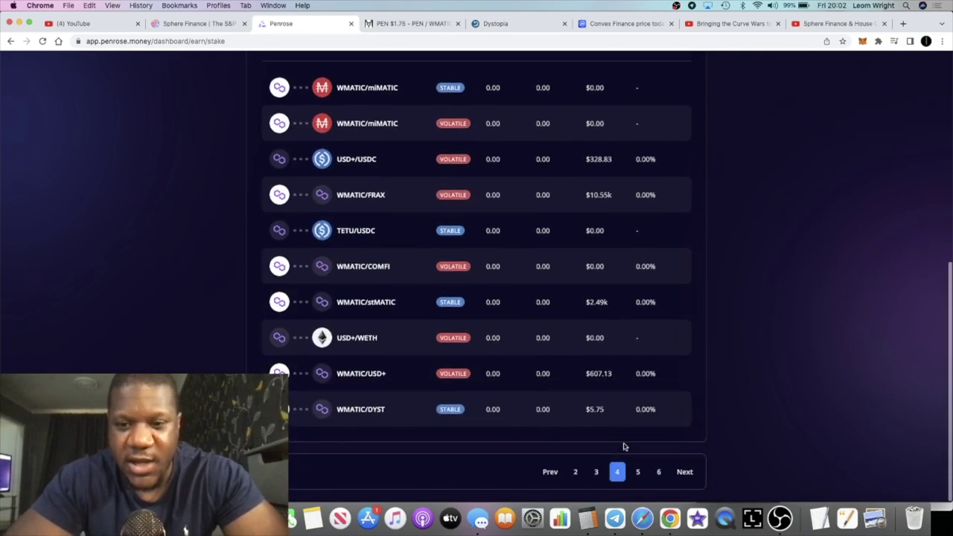
pyautogui.click(576, 473)
pyautogui.click(598, 472)
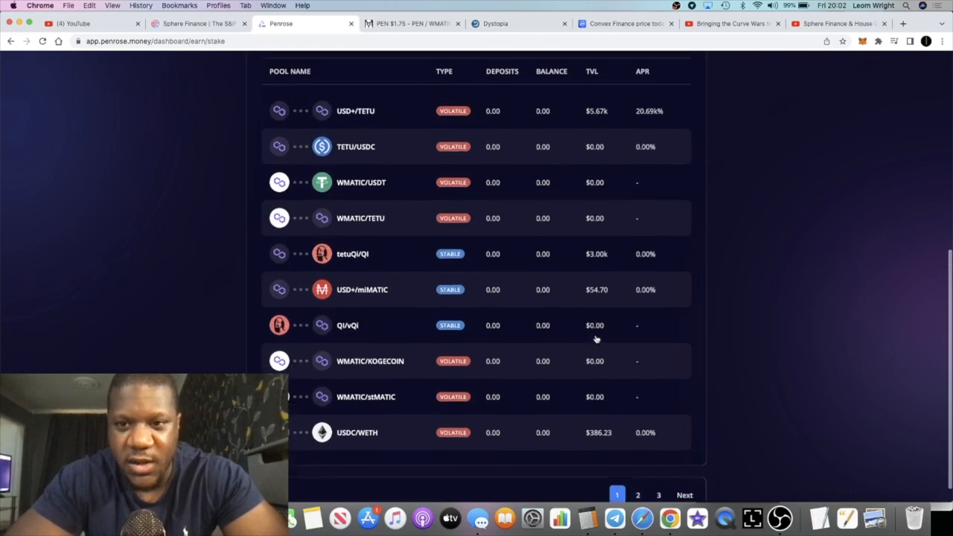
pyautogui.scroll(4, 595, 335)
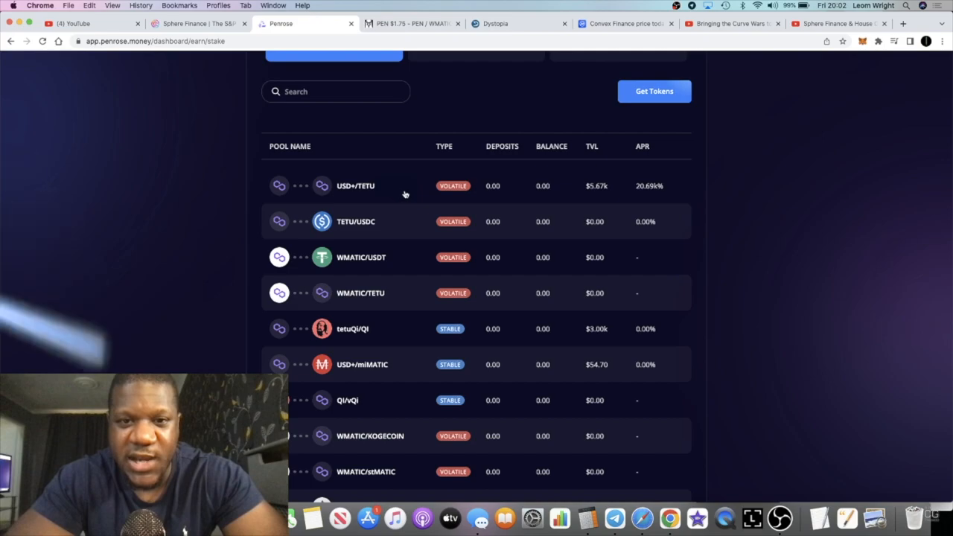
pyautogui.scroll(-3, 387, 190)
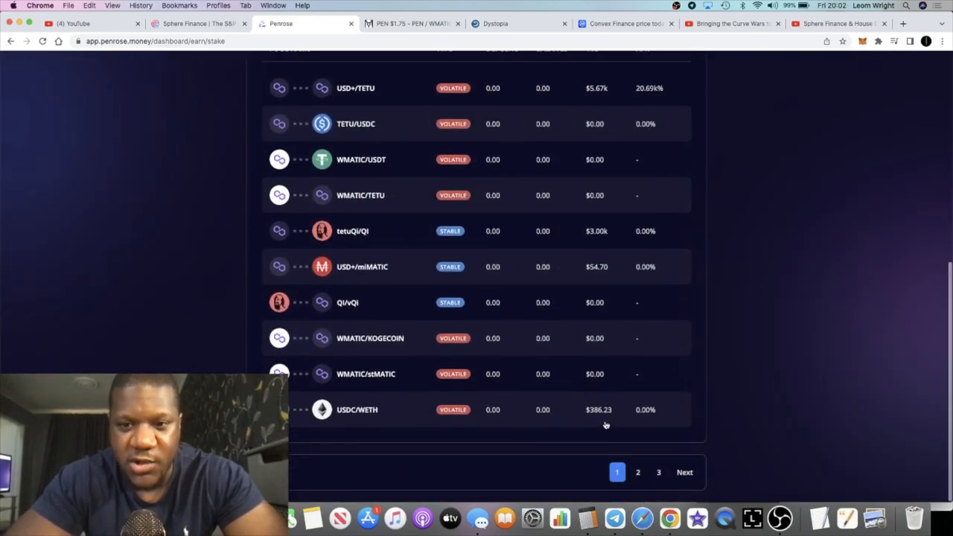
# - View pool pages 2 and 3 (FXS/FRAX, USD+/USDC), then return to page 1
pyautogui.click(638, 475)
pyautogui.scroll(1, 613, 344)
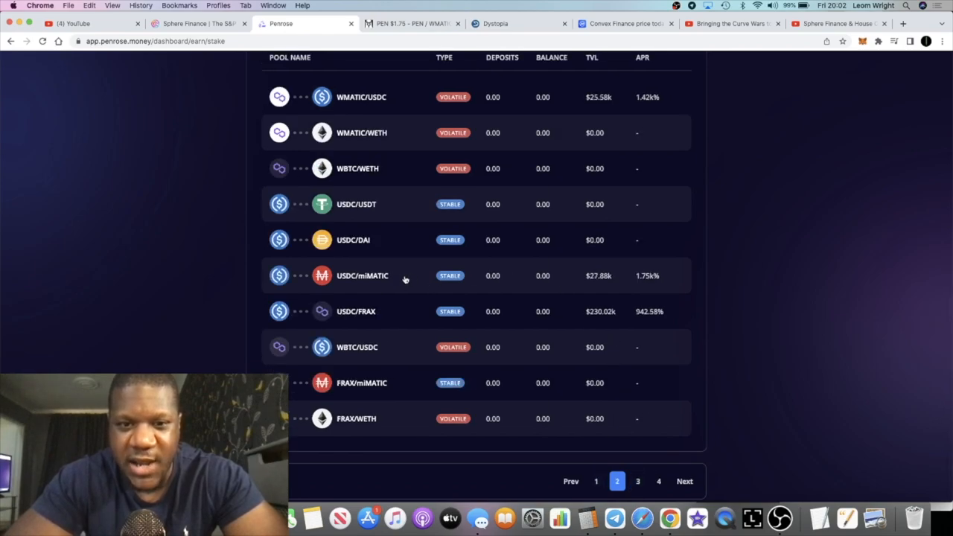
pyautogui.scroll(-1, 423, 304)
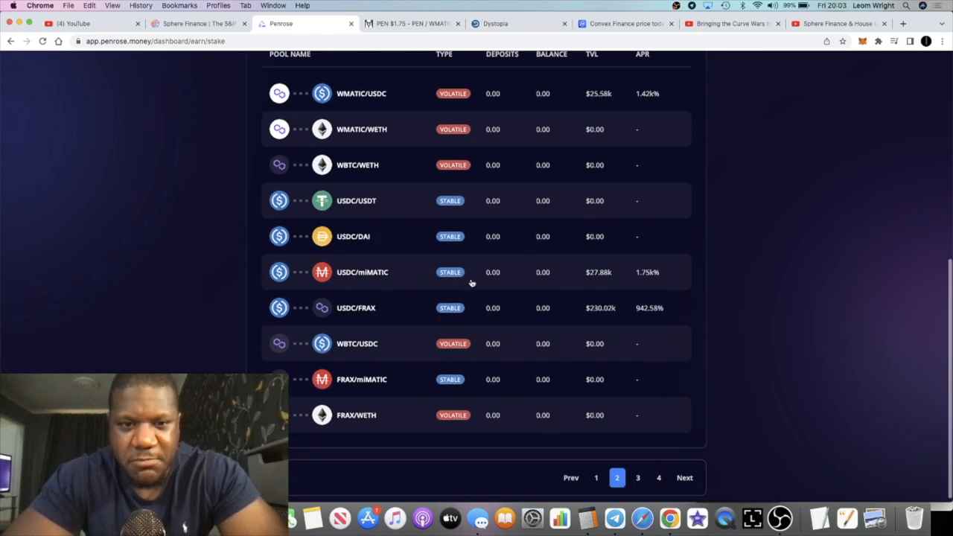
pyautogui.scroll(-1, 541, 347)
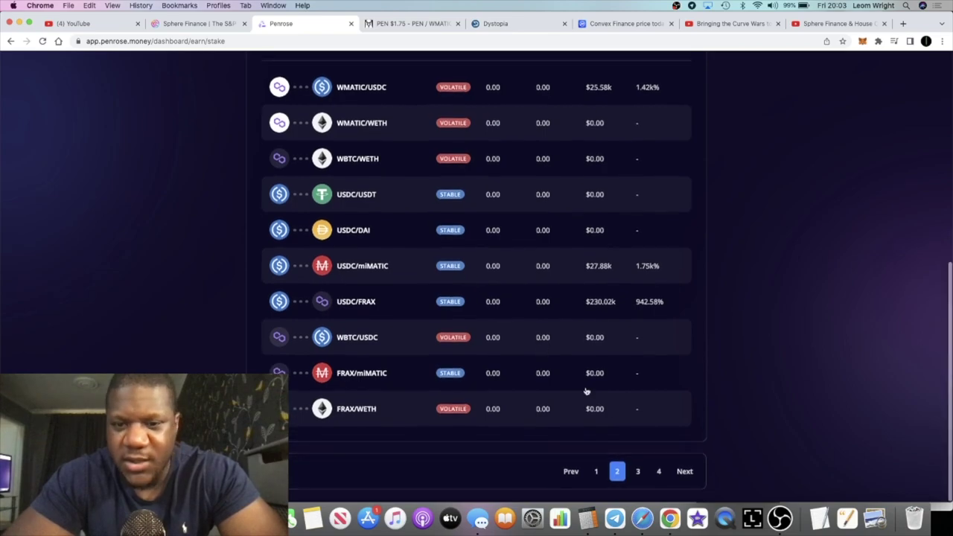
pyautogui.click(637, 472)
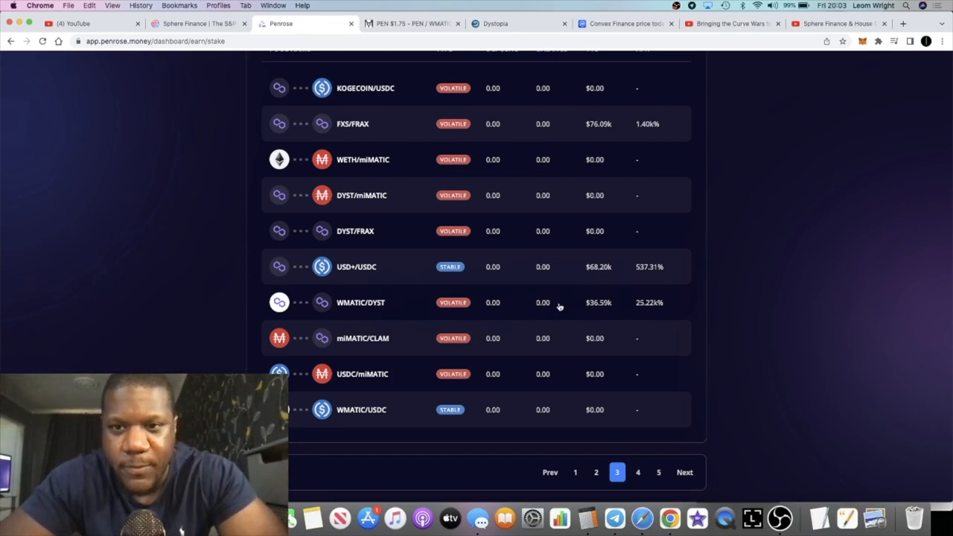
pyautogui.scroll(6, 560, 305)
pyautogui.scroll(2, 521, 308)
pyautogui.scroll(-1, 511, 313)
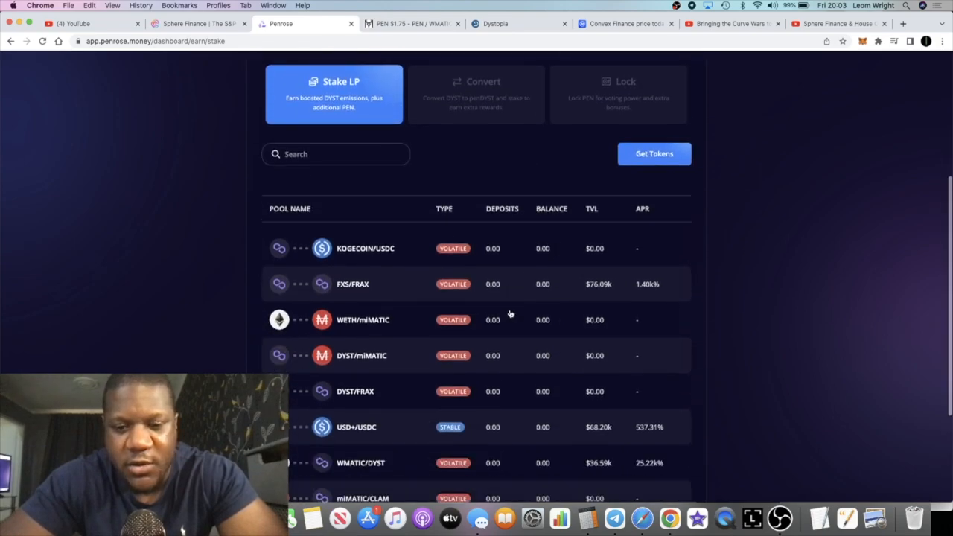
pyautogui.scroll(-5, 511, 314)
pyautogui.click(579, 472)
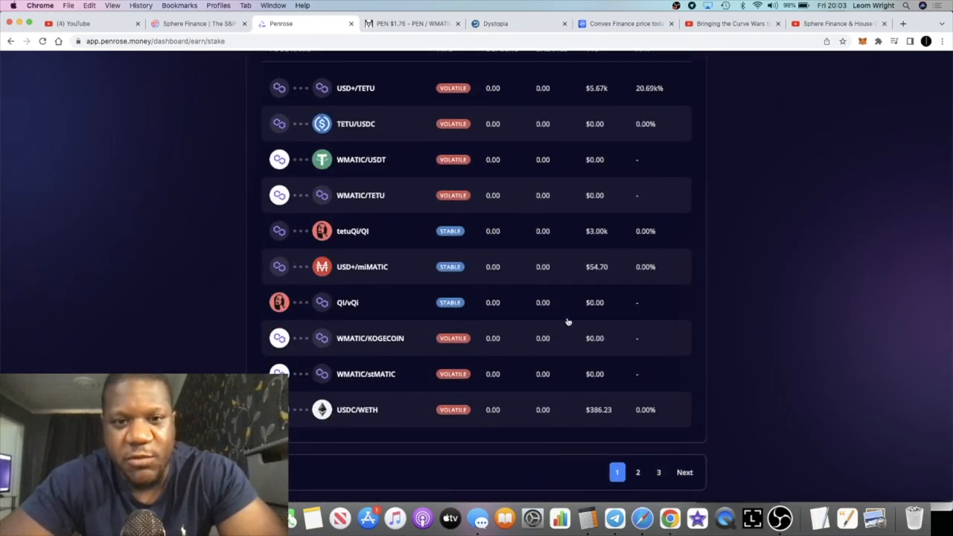
pyautogui.scroll(5, 567, 320)
pyautogui.scroll(4, 485, 243)
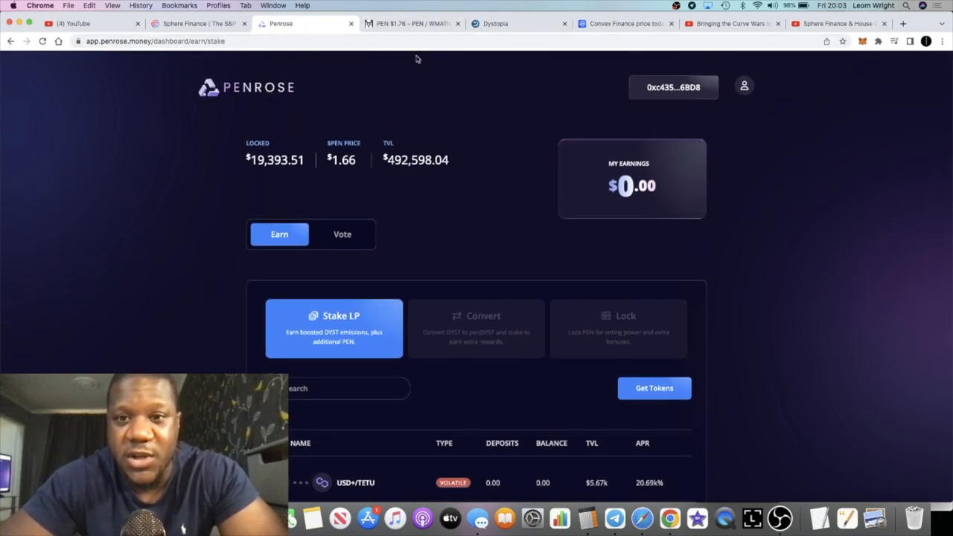
pyautogui.click(413, 23)
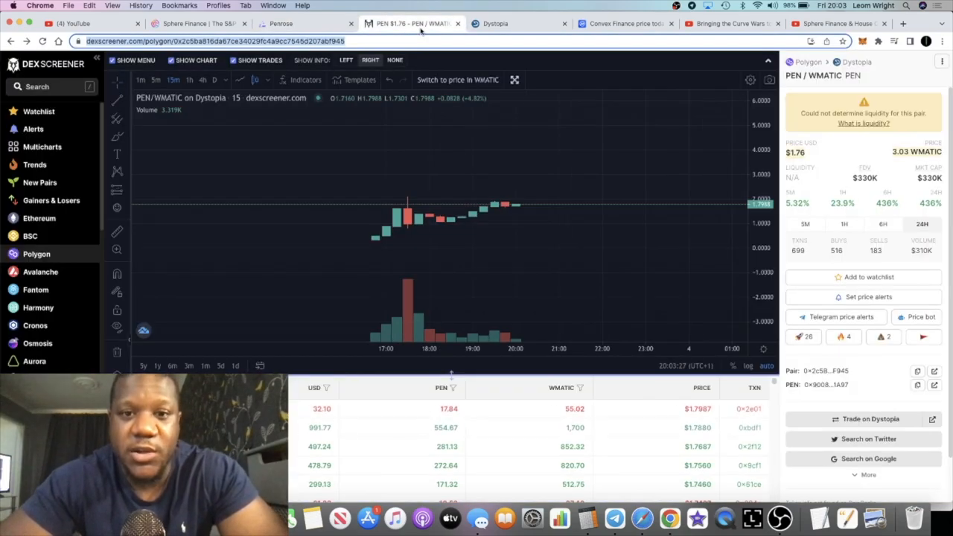
pyautogui.click(298, 23)
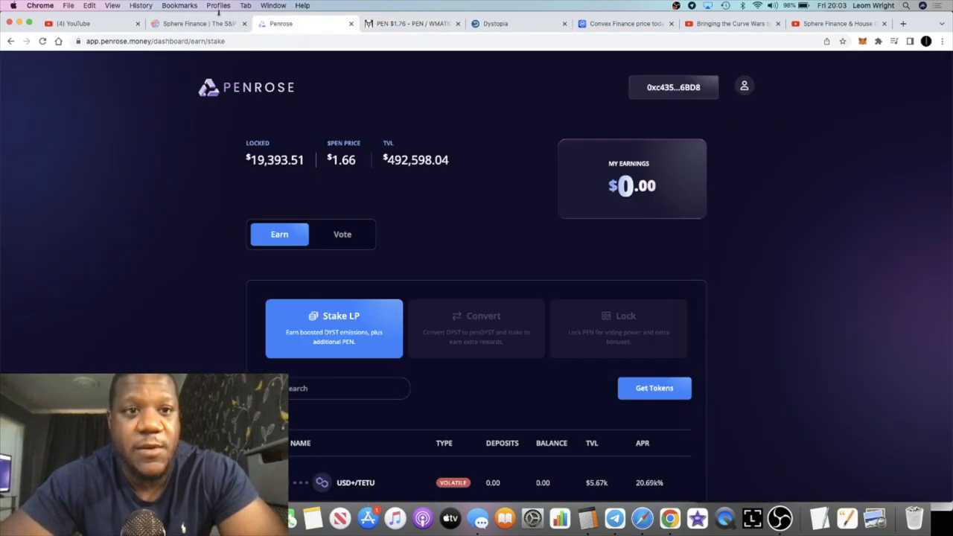
pyautogui.click(200, 25)
pyautogui.scroll(-5, 364, 164)
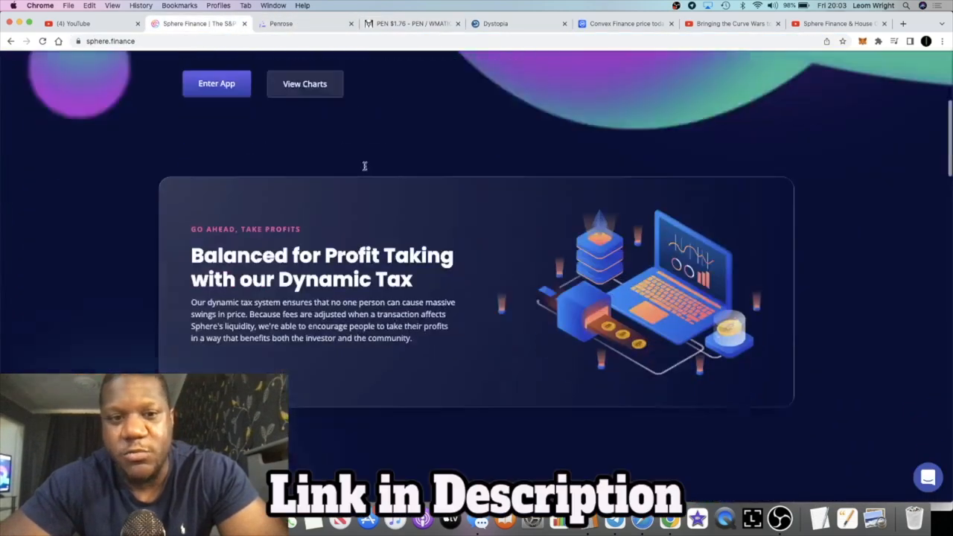
pyautogui.scroll(-3, 365, 164)
pyautogui.scroll(8, 365, 164)
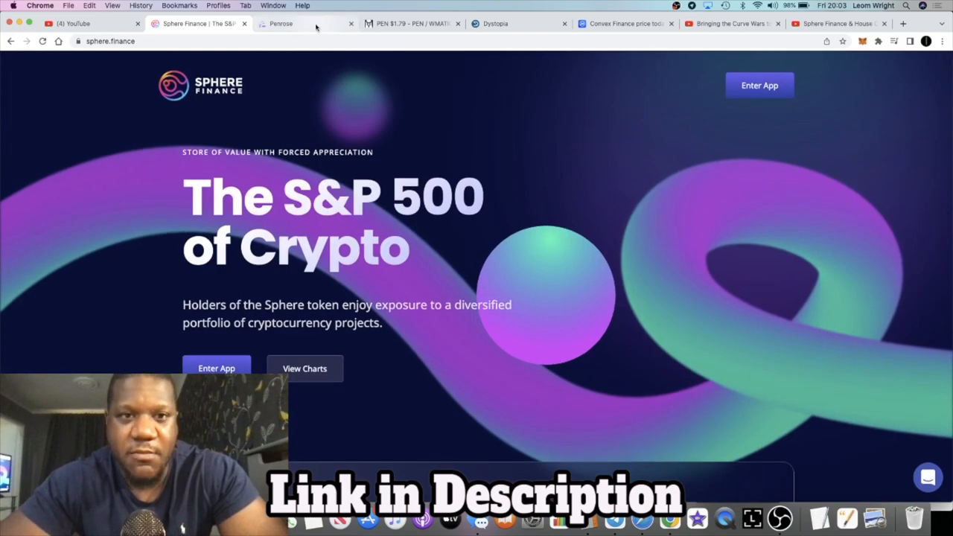
pyautogui.click(313, 24)
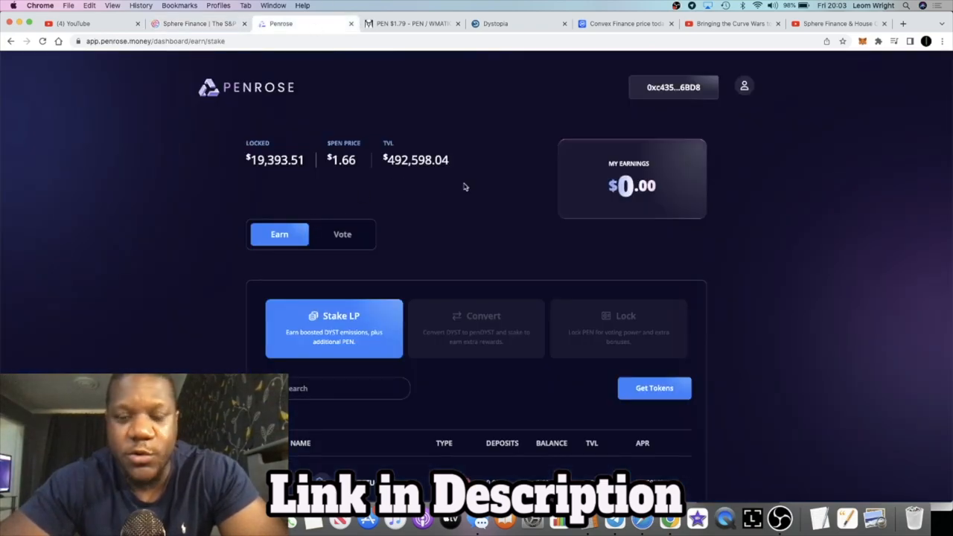
pyautogui.scroll(-5, 506, 195)
pyautogui.scroll(2, 507, 195)
pyautogui.scroll(4, 428, 119)
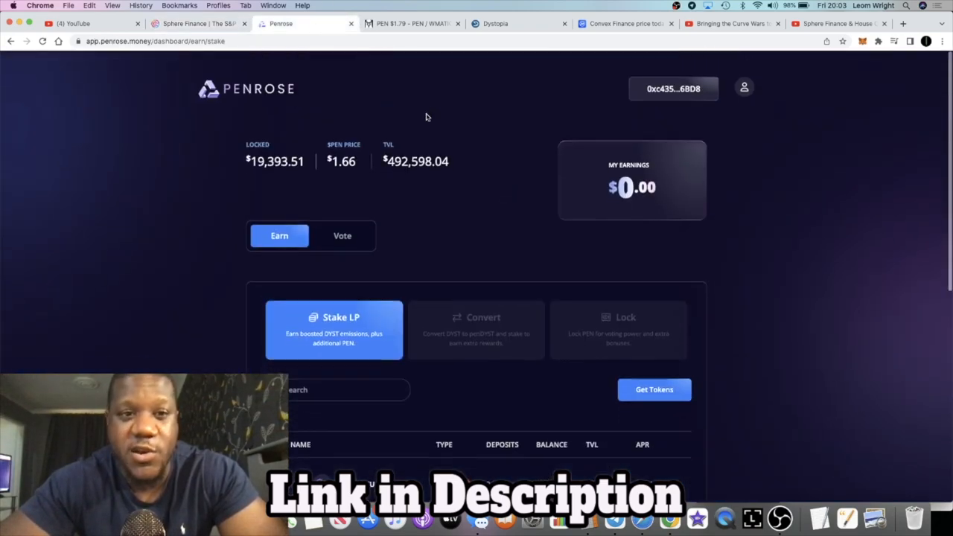
pyautogui.click(413, 23)
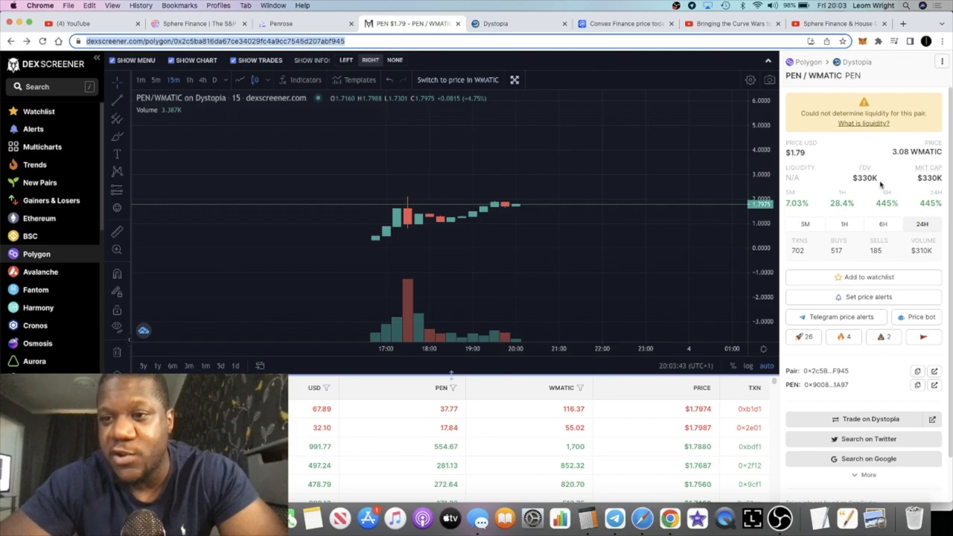
pyautogui.scroll(-2, 547, 196)
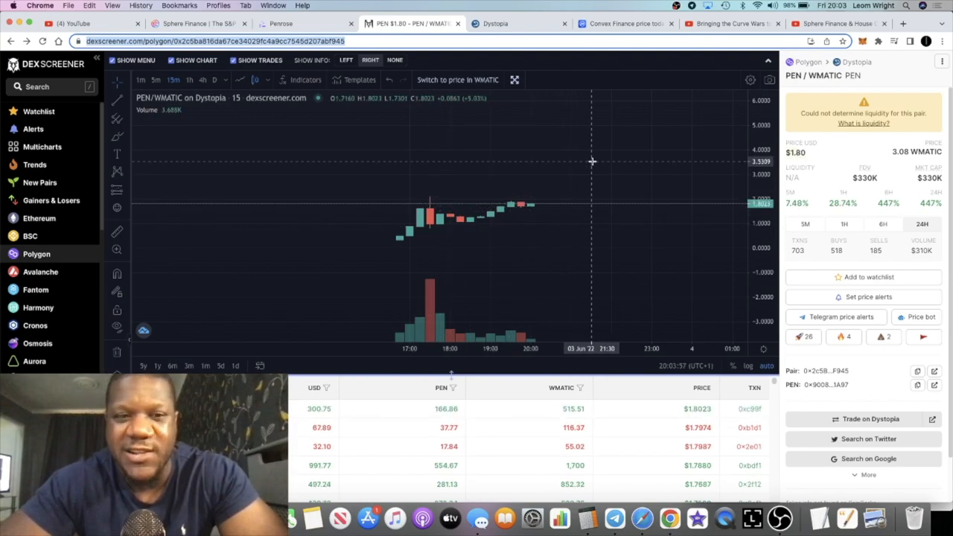
pyautogui.click(298, 24)
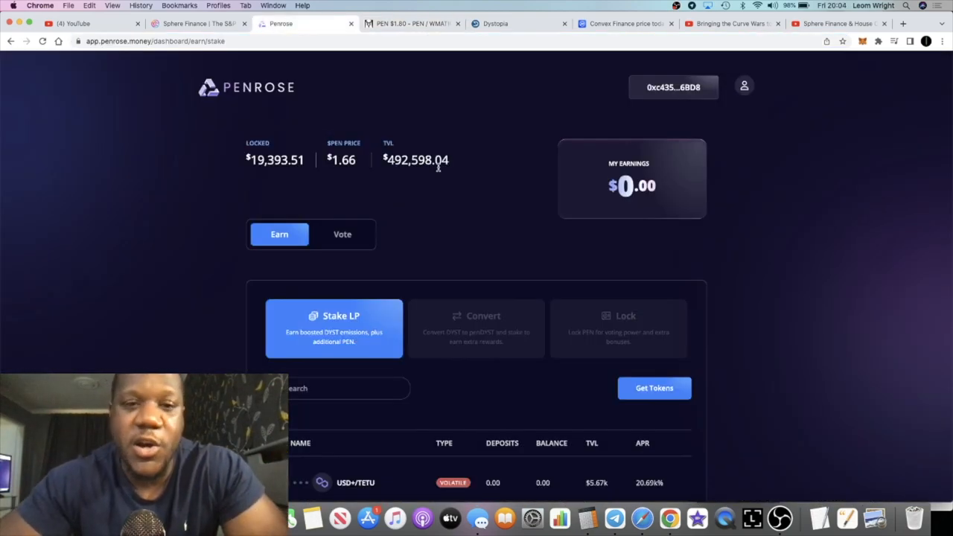
pyautogui.scroll(-10, 438, 169)
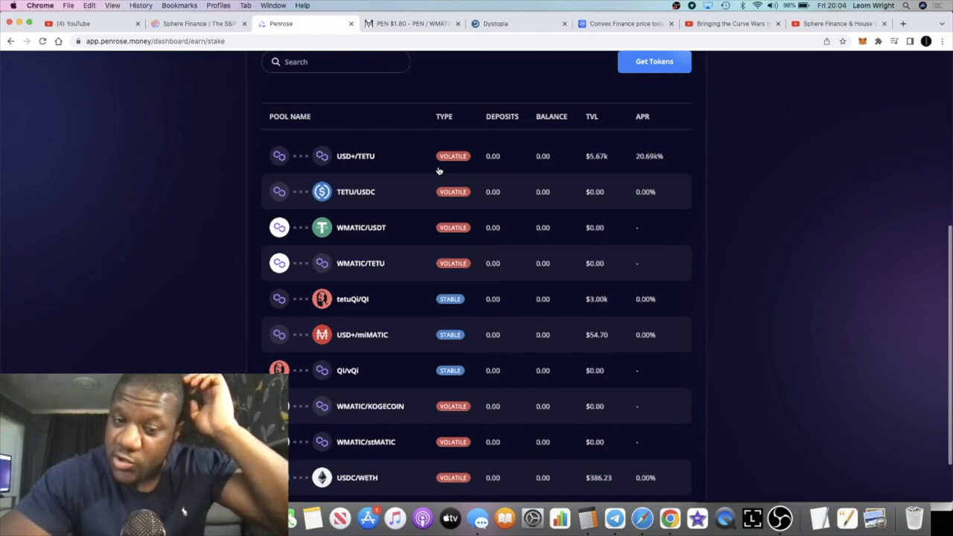
pyautogui.scroll(9, 438, 170)
pyautogui.scroll(1, 438, 169)
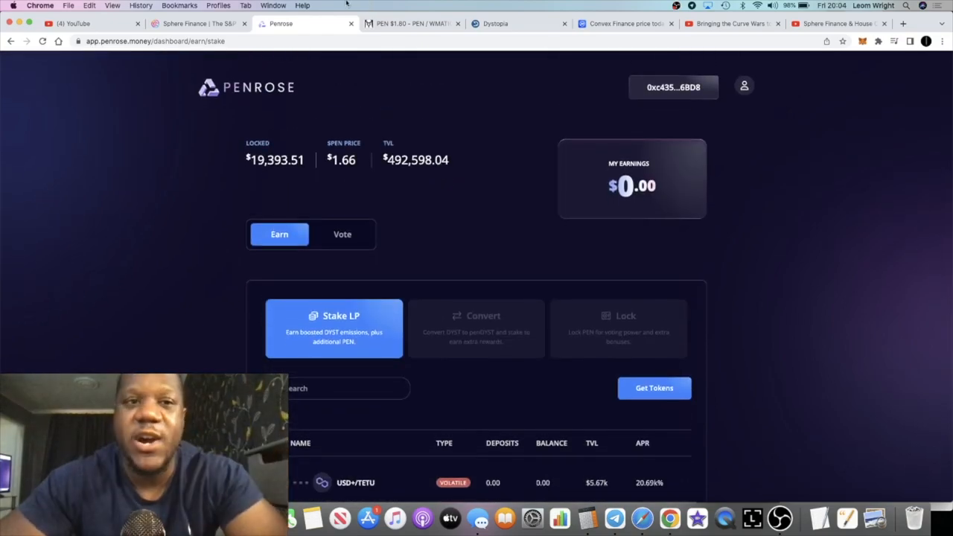
# - In Dystopia, pick PEN and reverse the swap to sell 3,968.24 PEN for WMATIC, then return to the chart
pyautogui.click(495, 23)
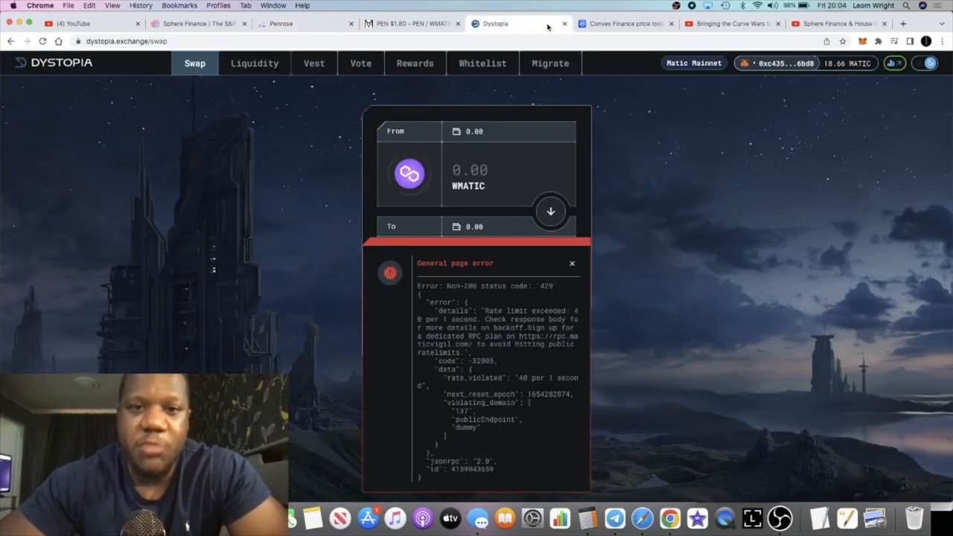
pyautogui.click(572, 265)
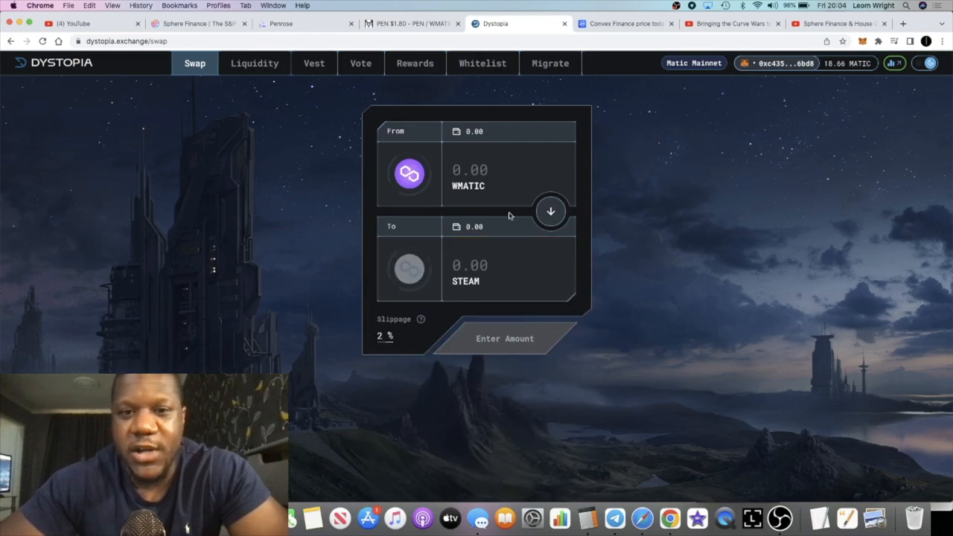
pyautogui.click(417, 273)
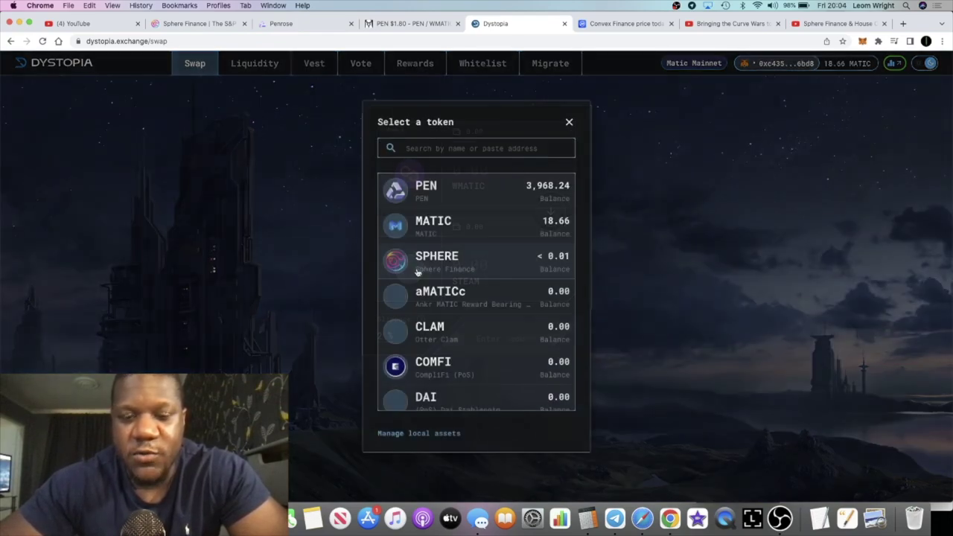
pyautogui.click(492, 194)
pyautogui.click(548, 213)
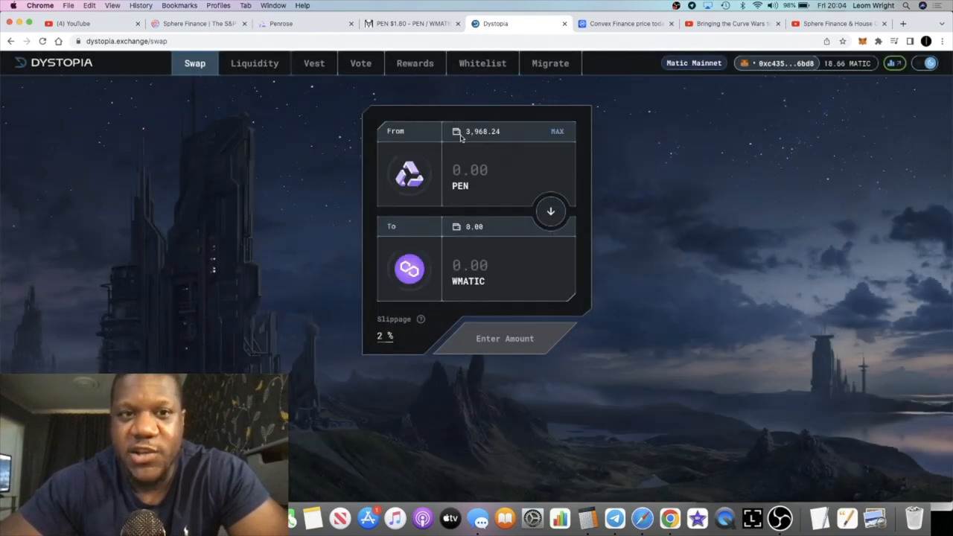
pyautogui.click(398, 23)
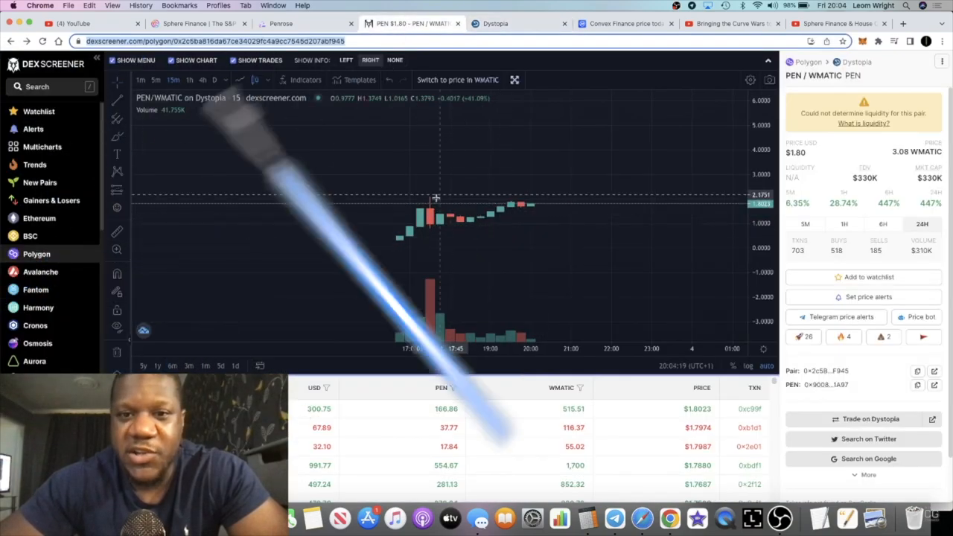